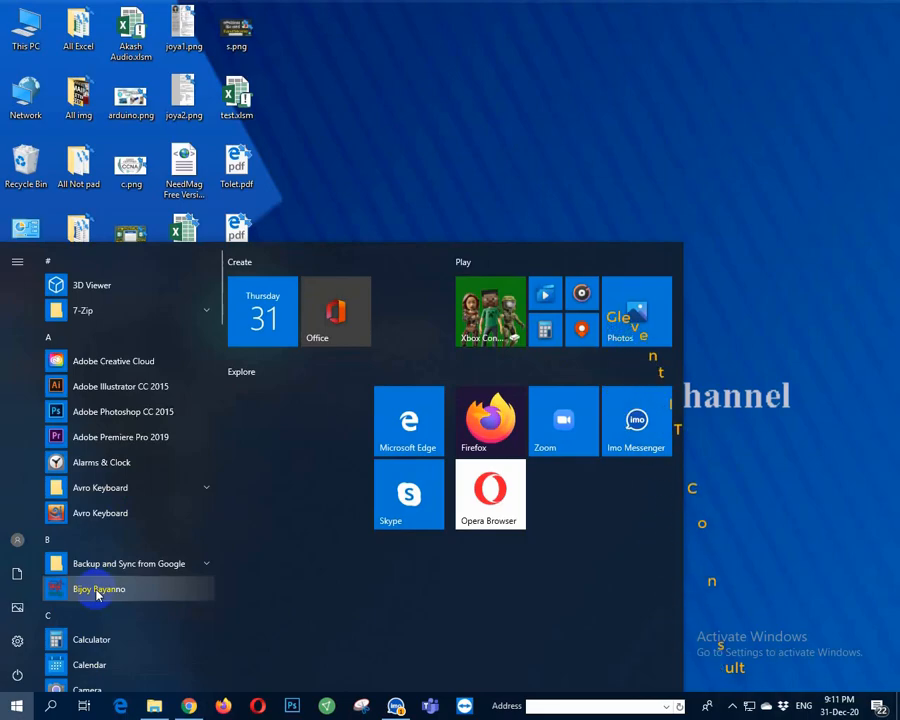
Step: Launch Word 2013 by searching 'w' in the Start menu
{"action": "type", "text": "w"}
{"action": "key", "text": "Return"}
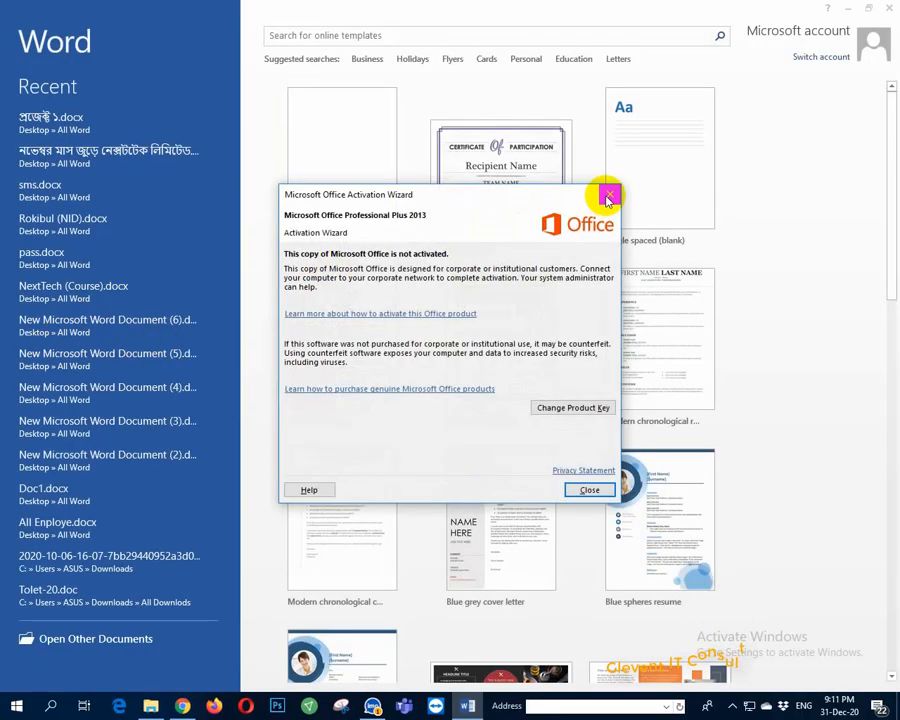
Step: Dismiss the activation notice and open the Employee of the month certificate template preview
{"action": "left_click", "coordinate": [607, 196]}
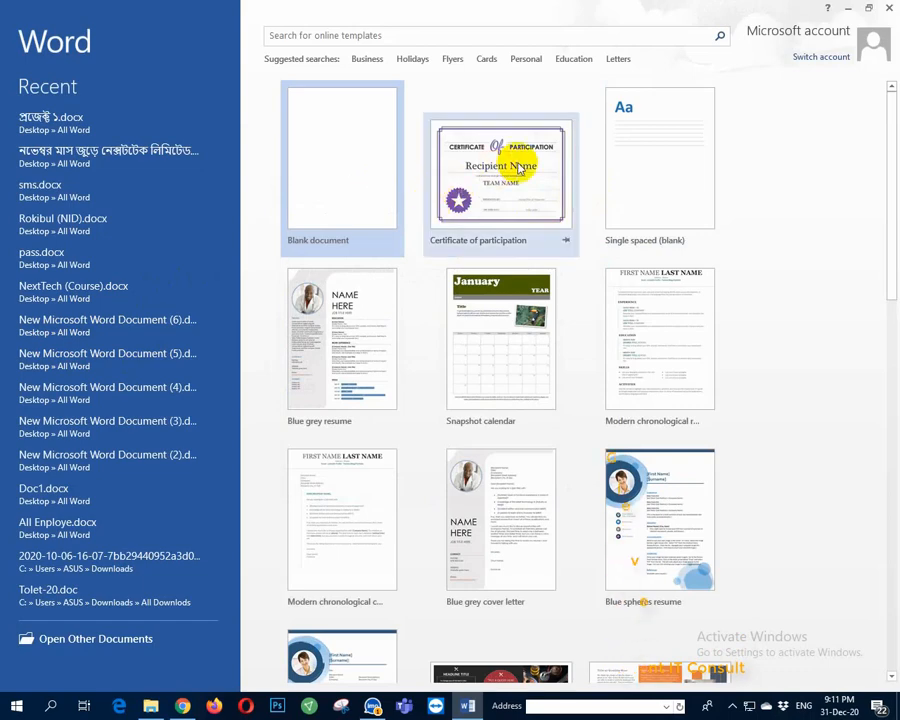
{"action": "scroll", "coordinate": [444, 294], "scroll_direction": "down", "scroll_amount": 3}
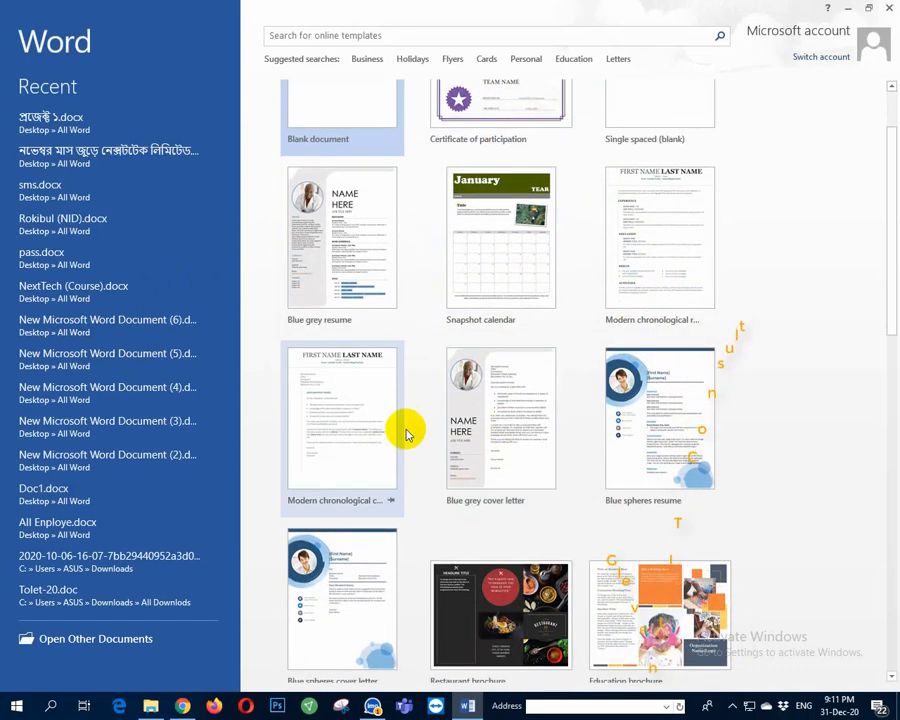
{"action": "scroll", "coordinate": [524, 458], "scroll_direction": "up", "scroll_amount": 3}
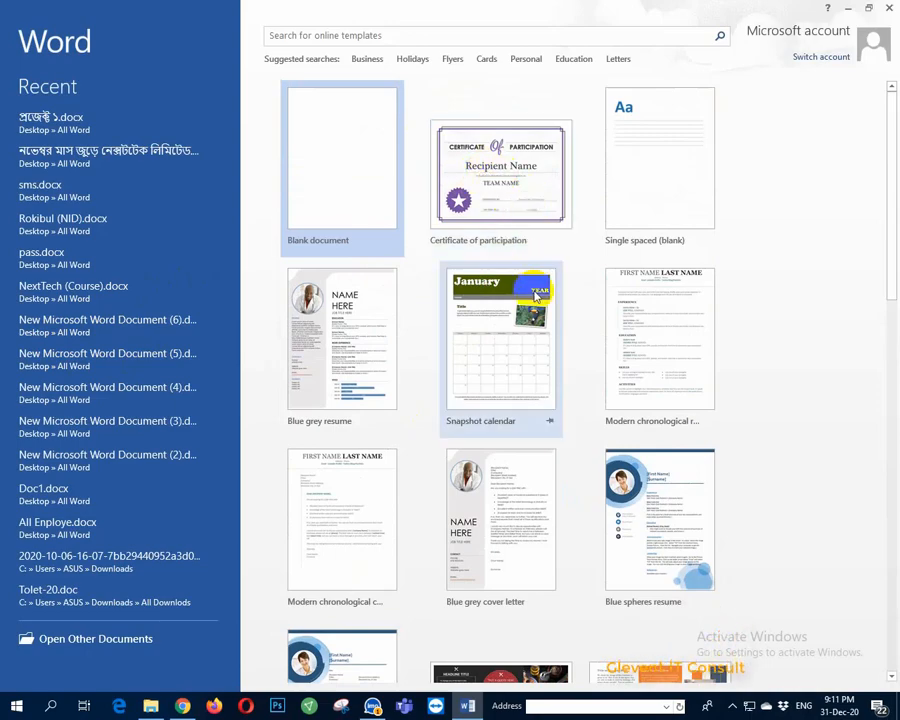
{"action": "scroll", "coordinate": [495, 410], "scroll_direction": "down", "scroll_amount": 10}
{"action": "scroll", "coordinate": [546, 551], "scroll_direction": "down", "scroll_amount": 3}
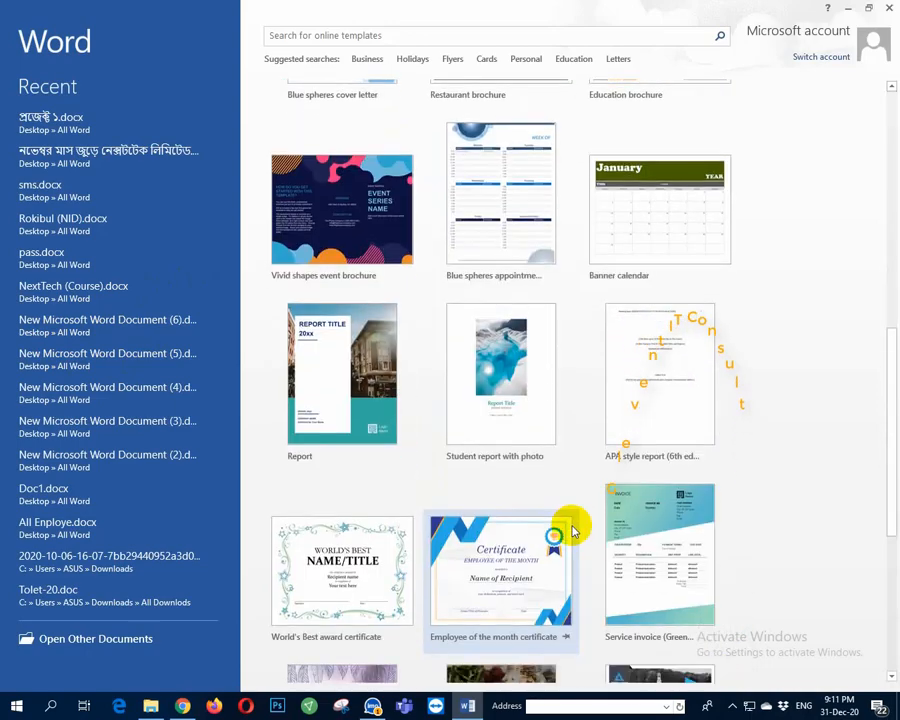
{"action": "scroll", "coordinate": [548, 470], "scroll_direction": "down", "scroll_amount": 1}
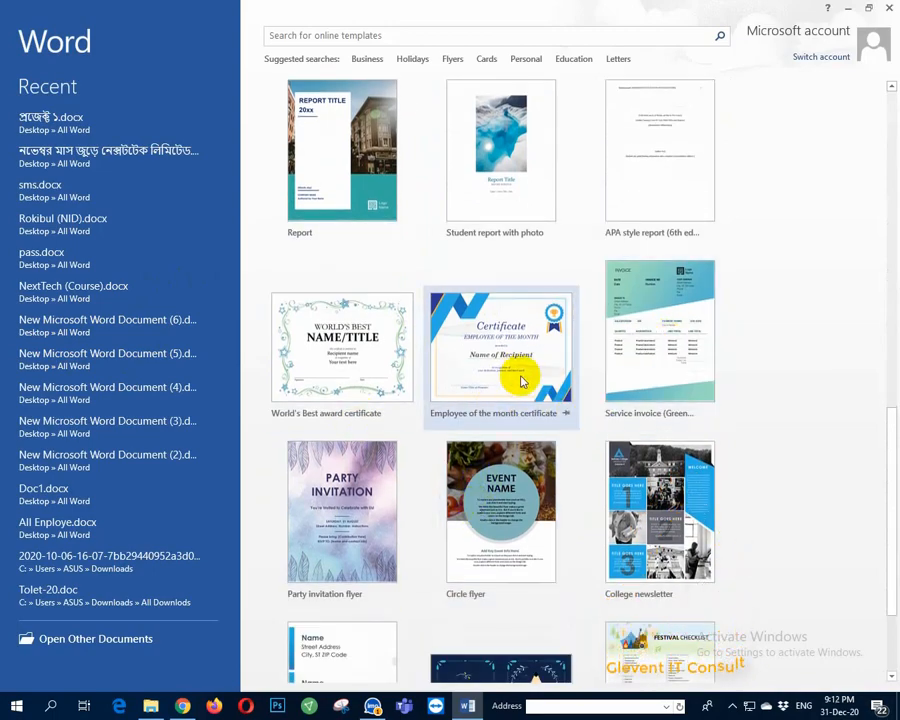
{"action": "left_click", "coordinate": [506, 374]}
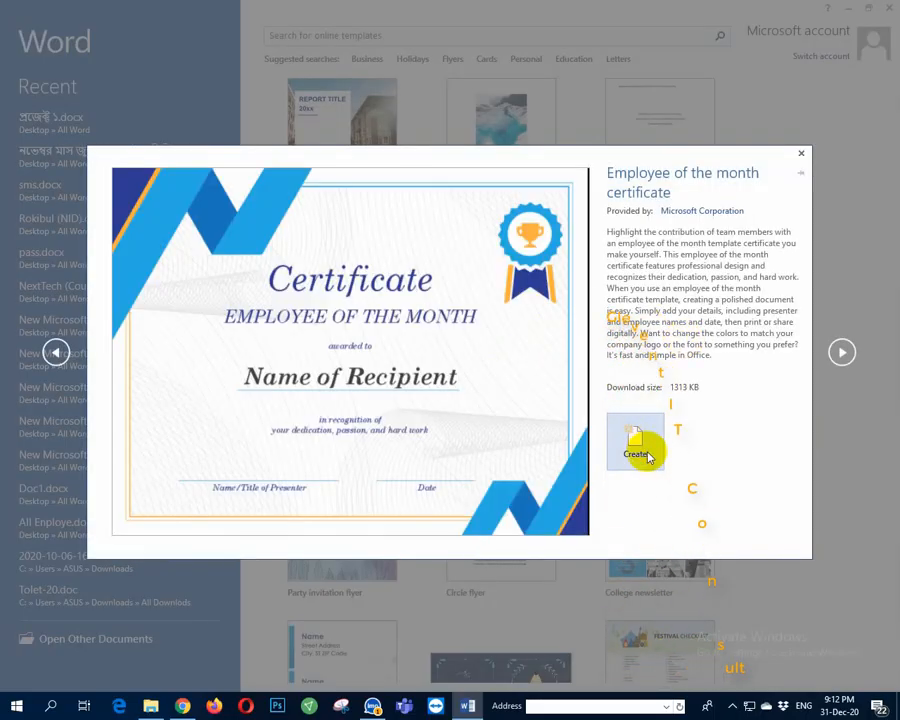
Step: Create a document from the template and select its awarded-to and recipient lines
{"action": "left_click", "coordinate": [640, 455]}
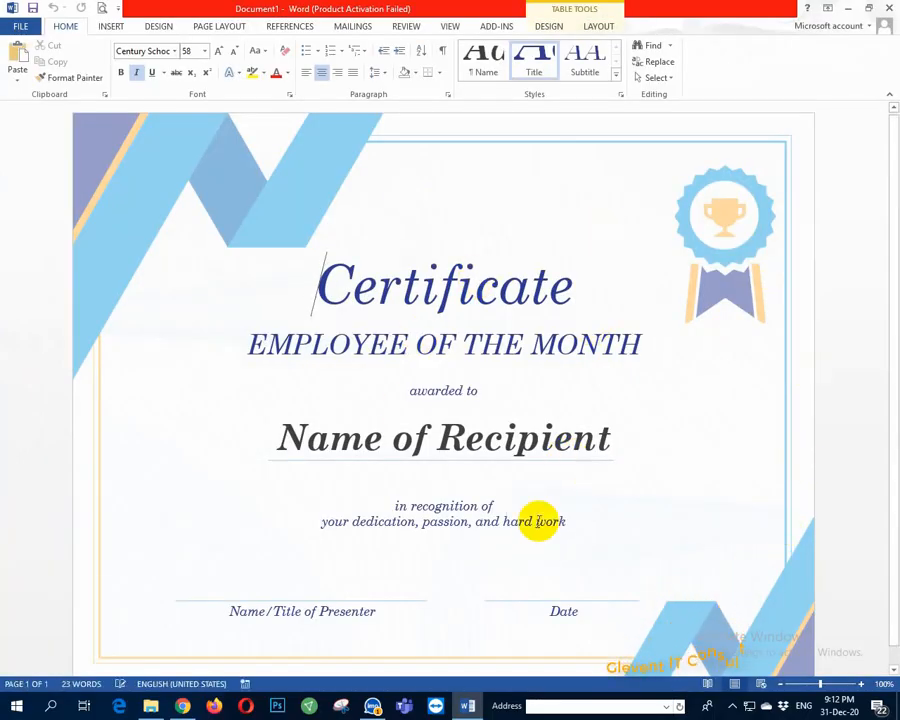
{"action": "scroll", "coordinate": [550, 500], "scroll_direction": "down", "scroll_amount": 1}
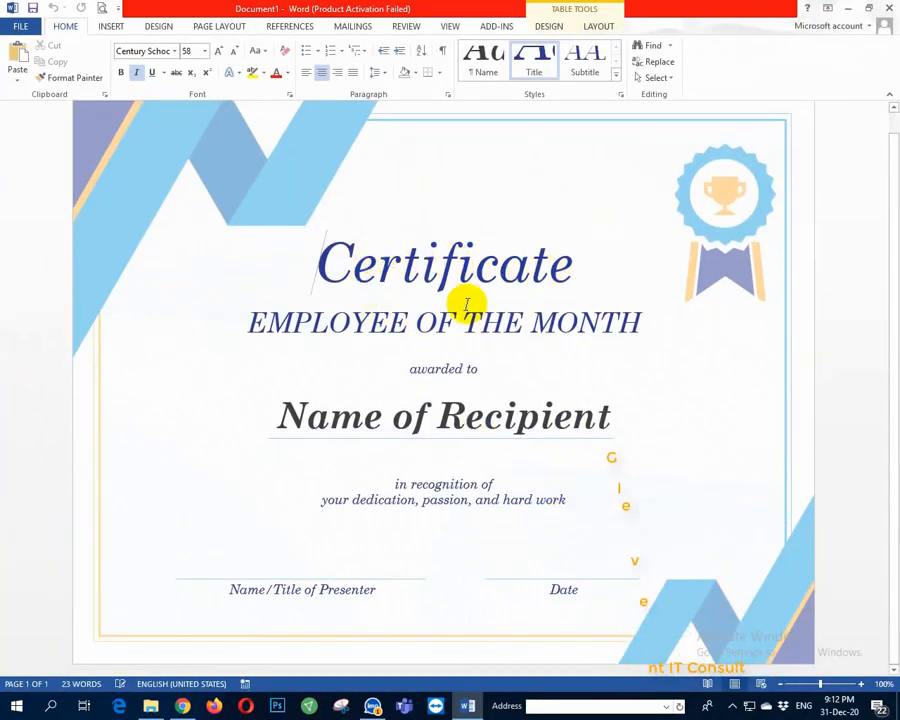
{"action": "triple_click", "coordinate": [444, 368]}
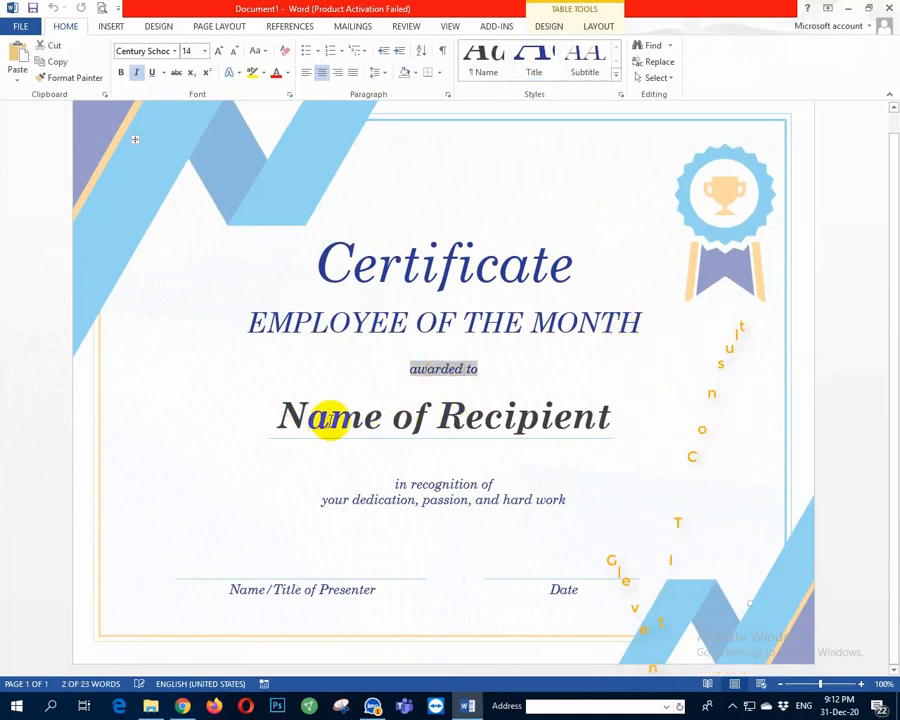
{"action": "left_click", "coordinate": [331, 422]}
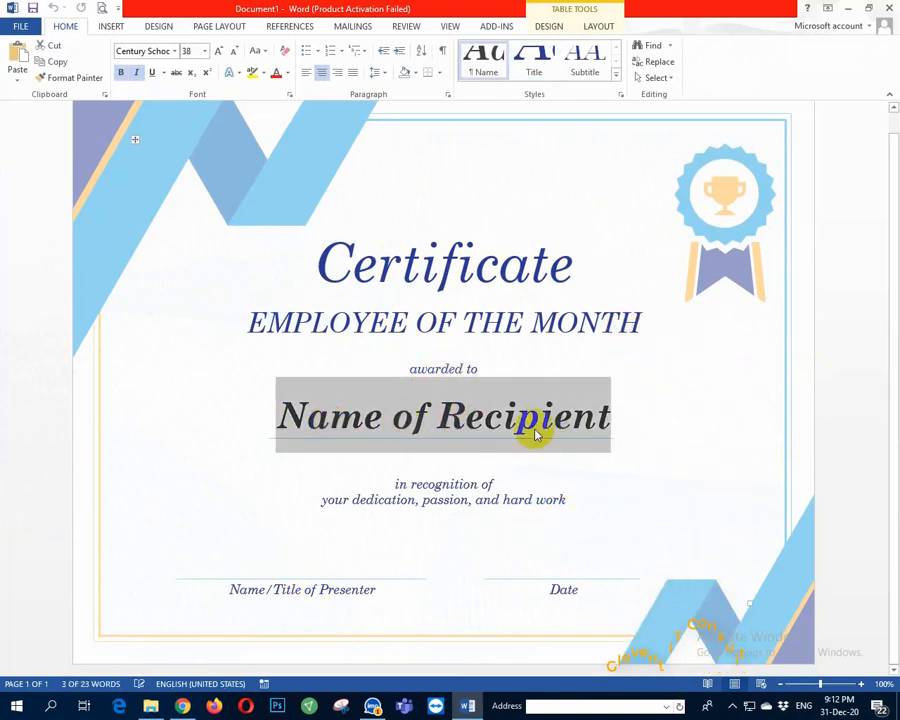
Step: Select the Certificate heading, EMPLOYEE OF THE MONTH line and Name of Recipient placeholder in turn
{"action": "left_click", "coordinate": [774, 178]}
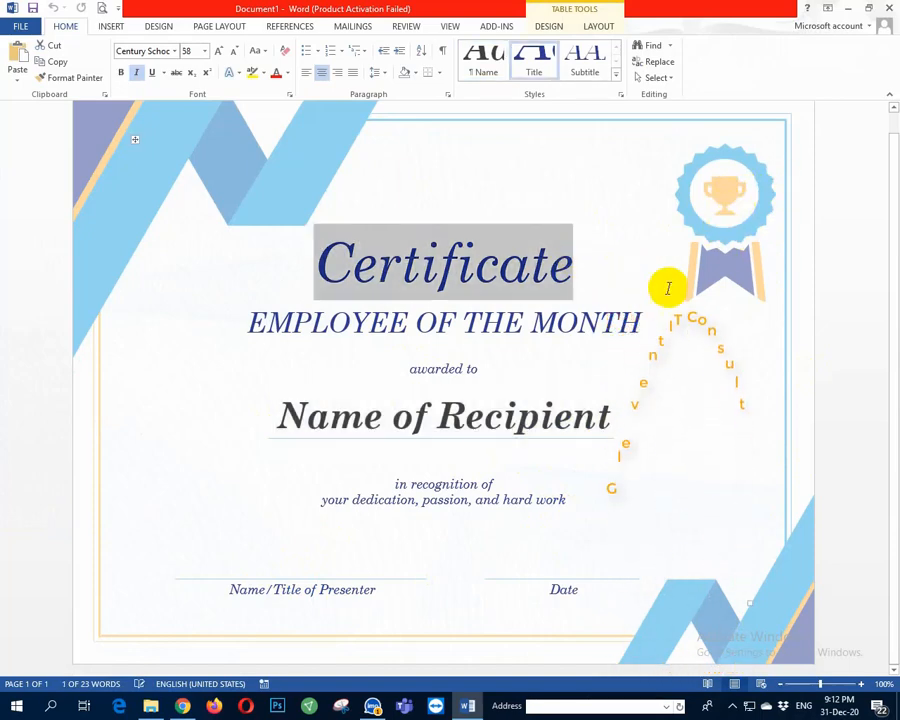
{"action": "left_click", "coordinate": [771, 588]}
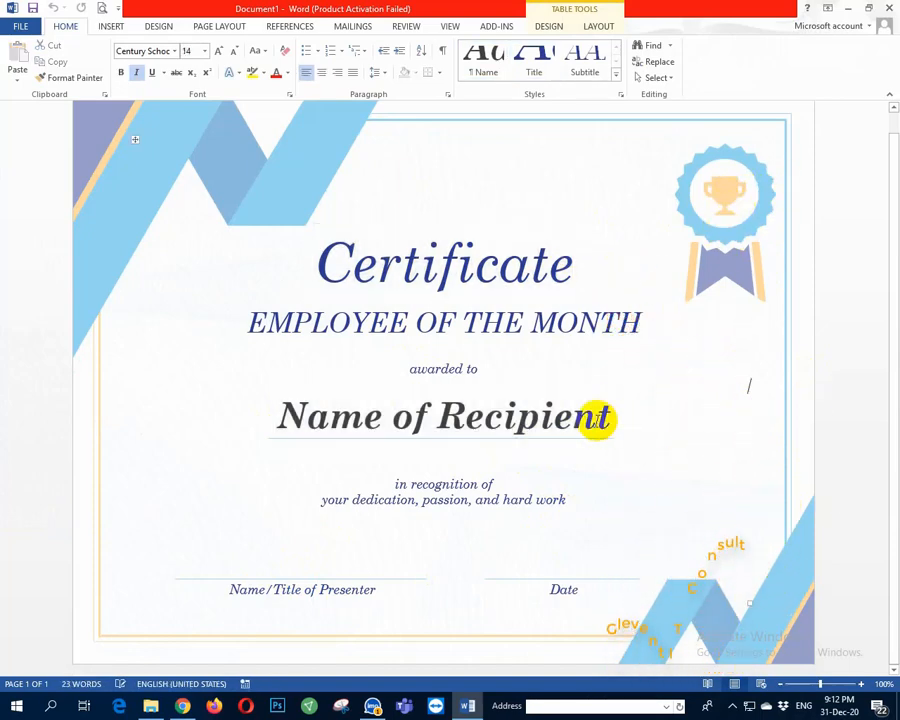
{"action": "left_click", "coordinate": [570, 412]}
{"action": "left_click", "coordinate": [404, 310]}
{"action": "left_click", "coordinate": [382, 268]}
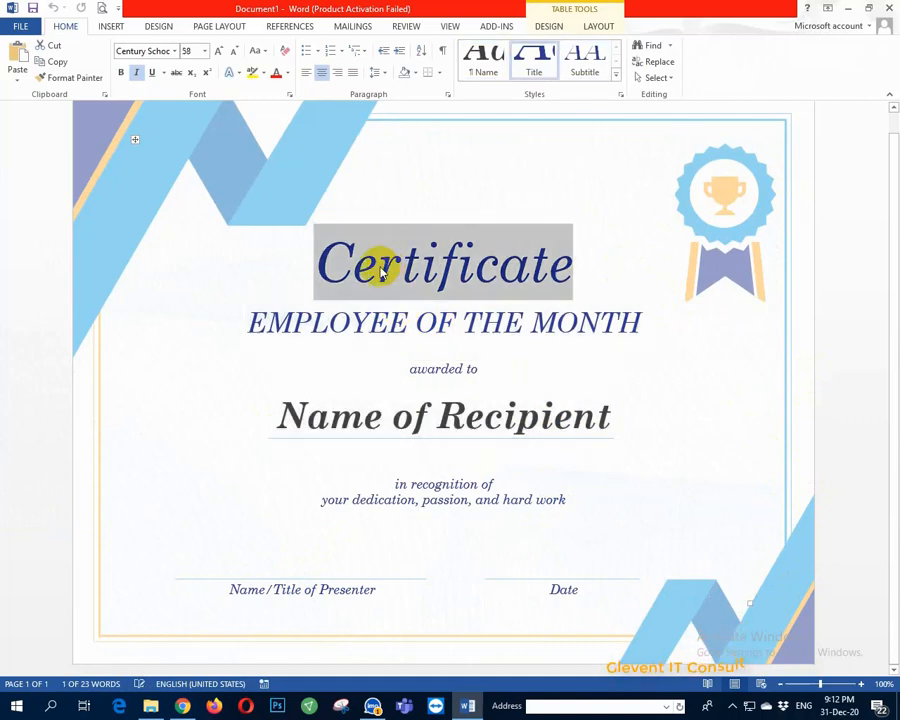
{"action": "left_click", "coordinate": [517, 432]}
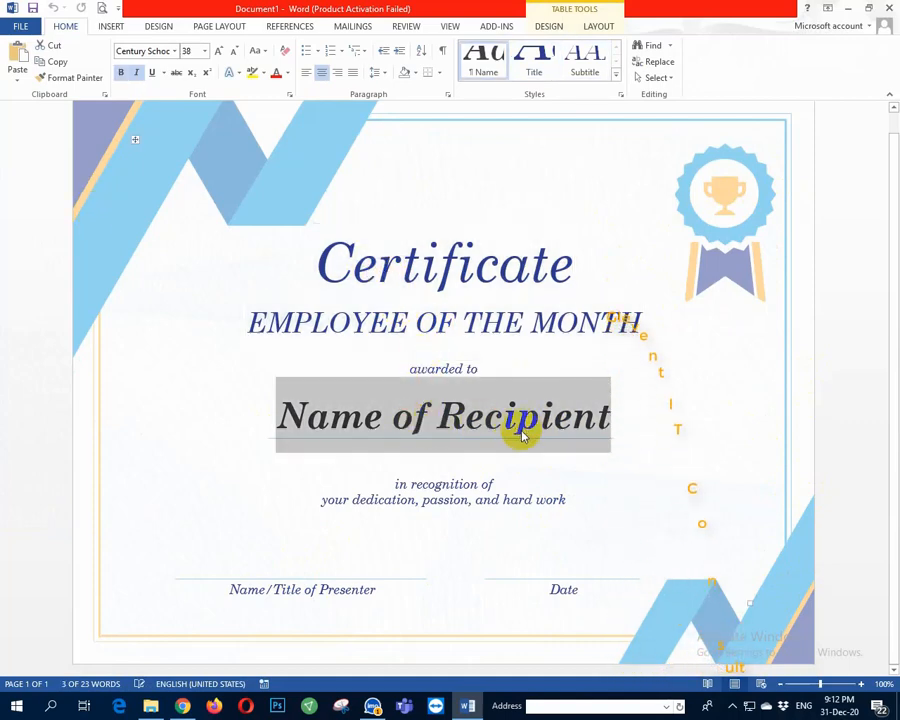
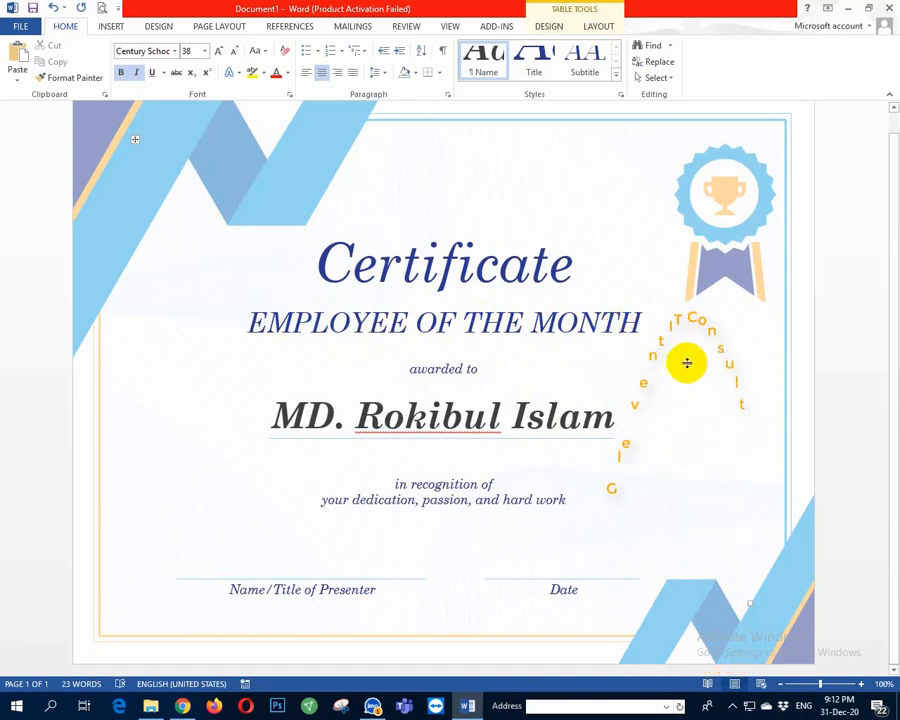
Step: Type the recipient's full name, then select the word Certificate and the recognition paragraph
{"action": "double_click", "coordinate": [596, 249]}
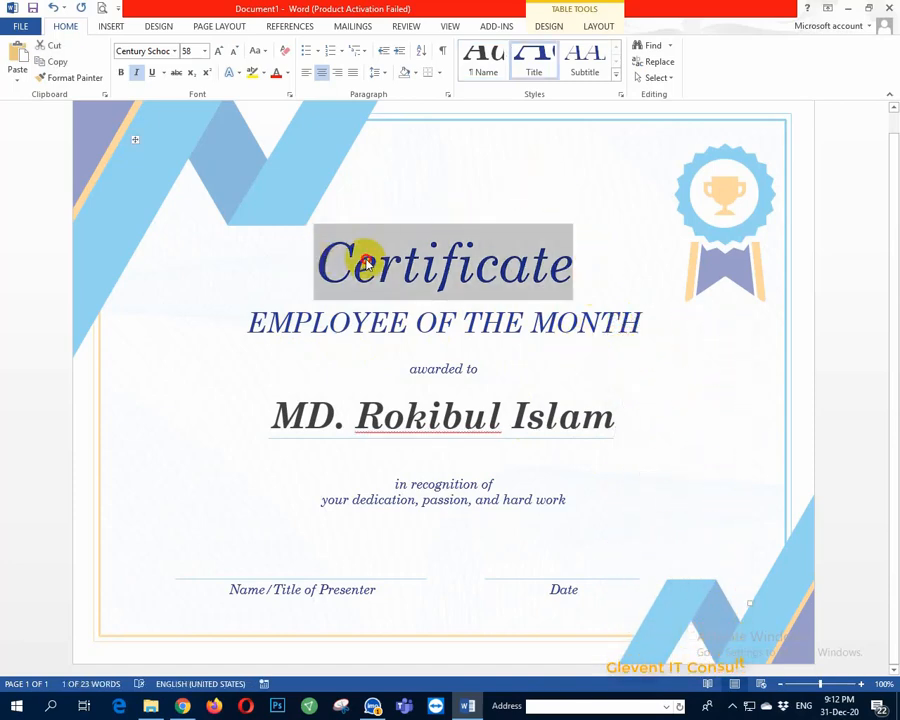
{"action": "triple_click", "coordinate": [623, 468]}
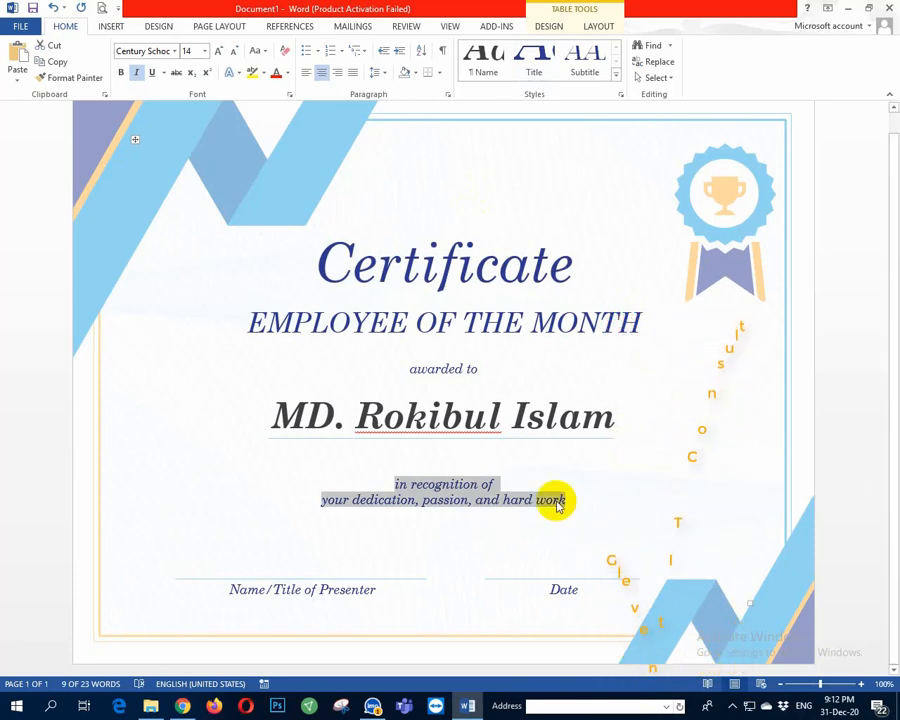
Step: Select the EMPLOYEE OF THE MONTH text, then clear the selection
{"action": "left_click", "coordinate": [270, 573]}
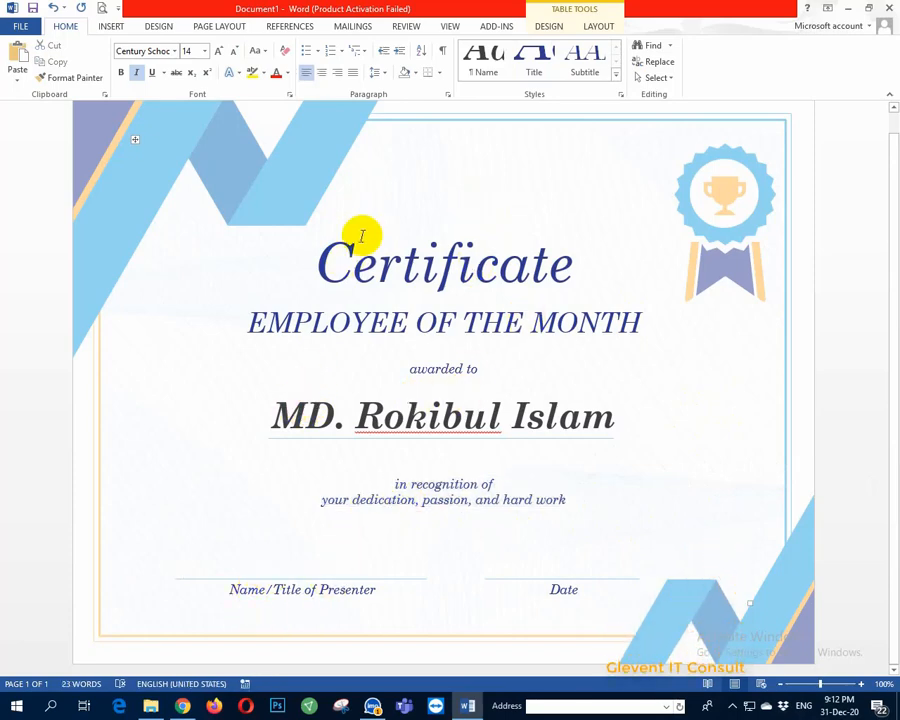
{"action": "triple_click", "coordinate": [248, 321]}
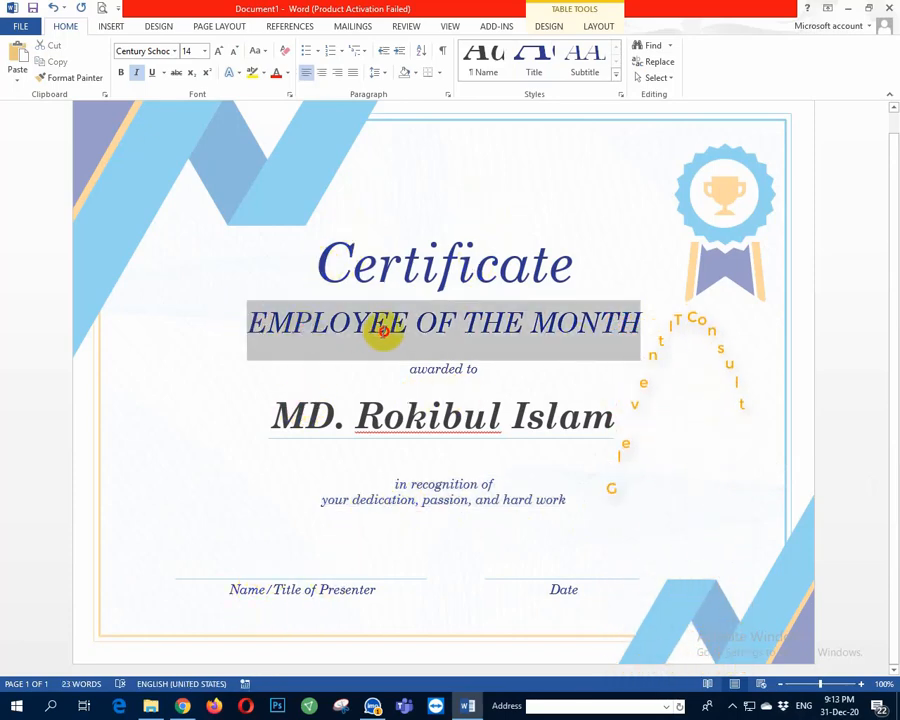
{"action": "left_click_drag", "start_coordinate": [565, 331], "coordinate": [628, 334]}
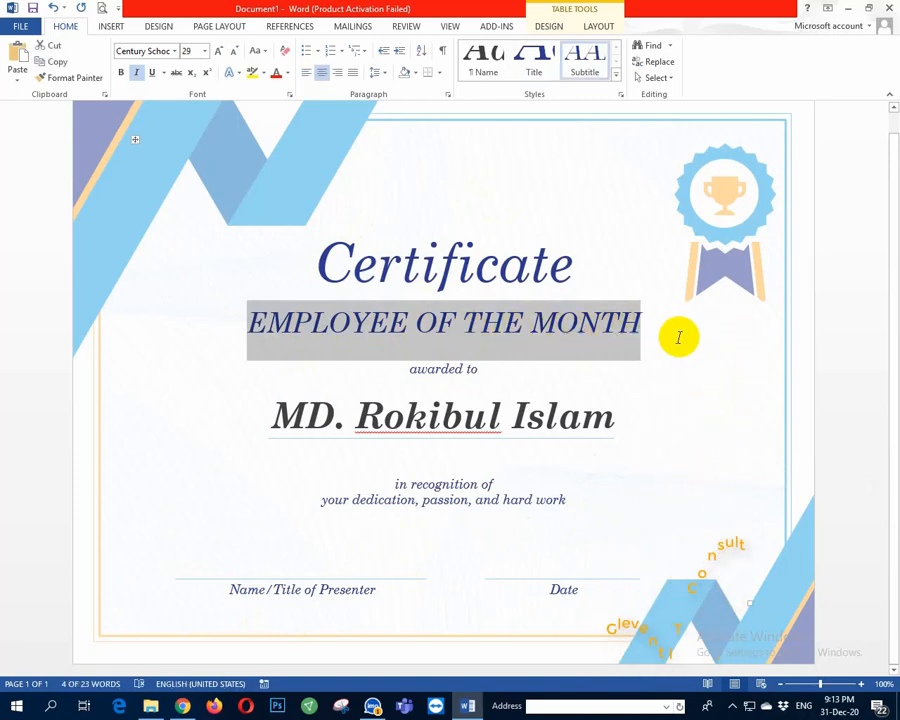
{"action": "left_click", "coordinate": [288, 563]}
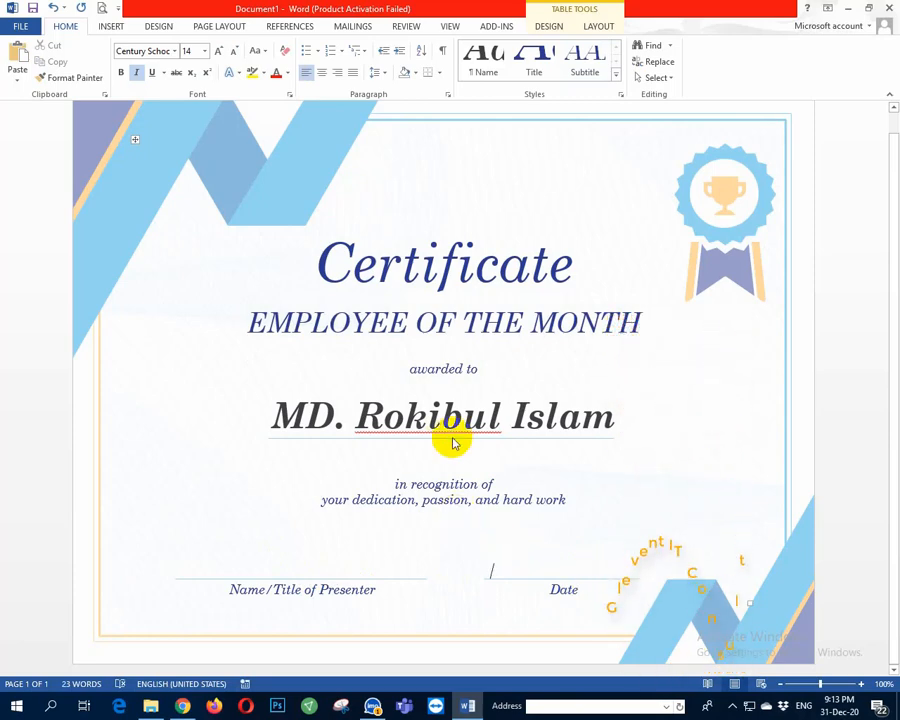
Step: Show the certificate's print preview, then return to editing the document
{"action": "key", "text": "ctrl+p"}
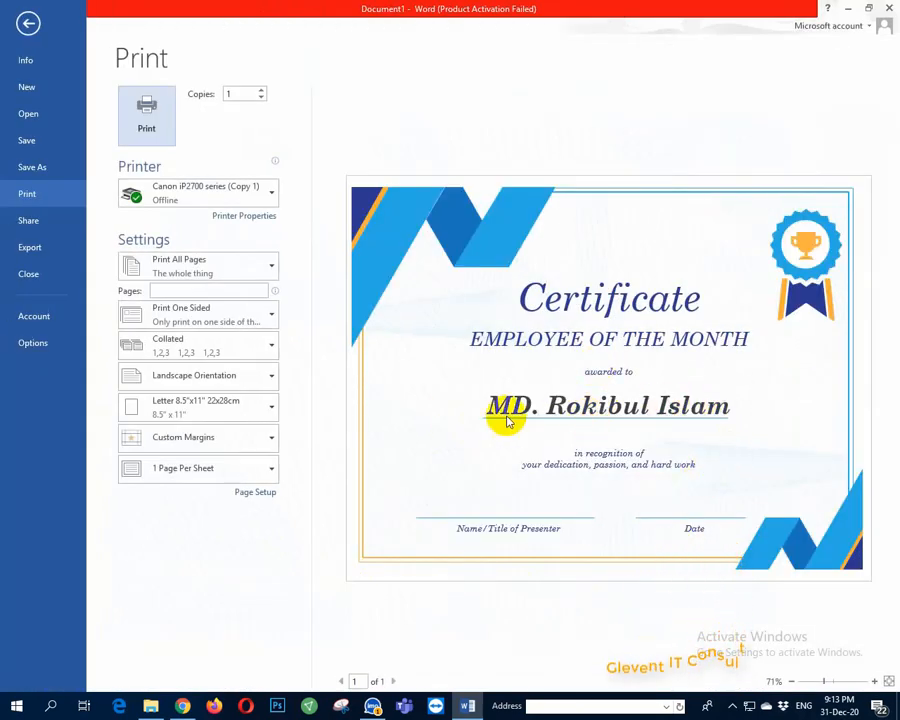
{"action": "left_click", "coordinate": [735, 412]}
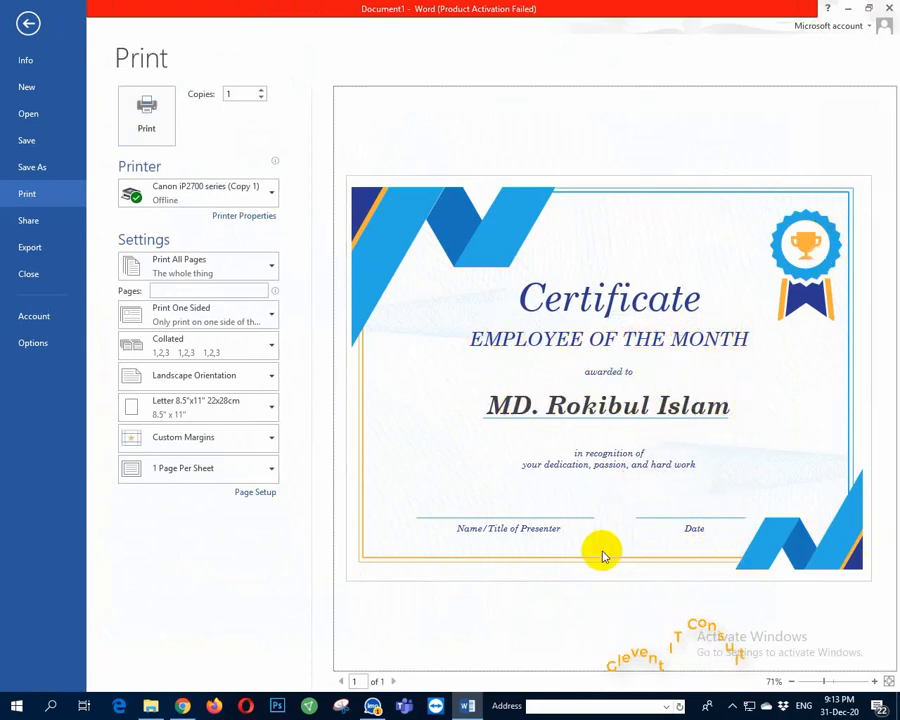
{"action": "left_click", "coordinate": [22, 24]}
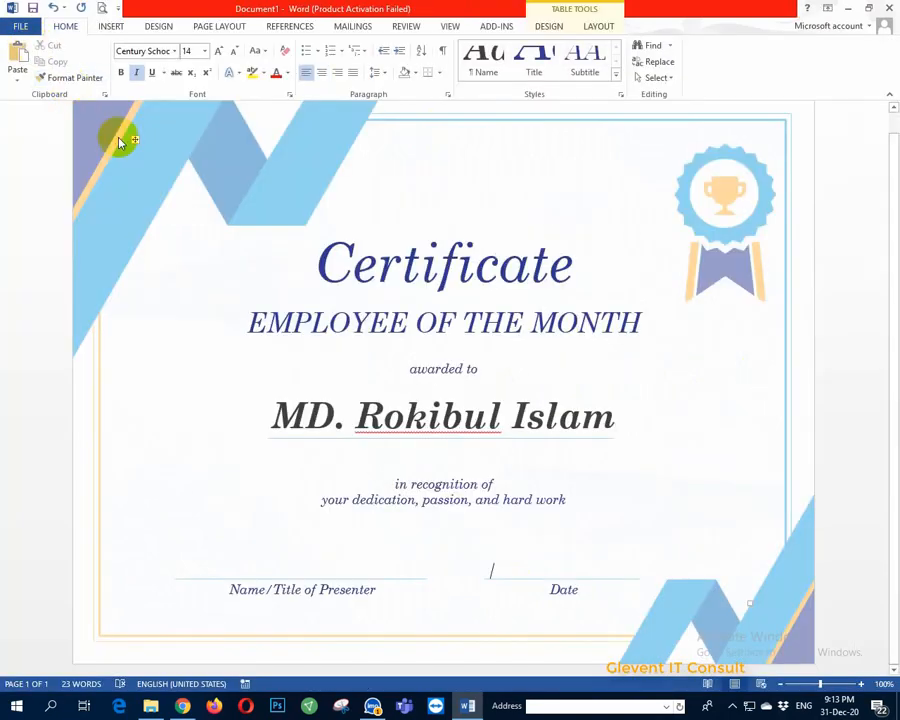
Step: Close the certificate document, discarding its changes with Don't Save
{"action": "double_click", "coordinate": [735, 192]}
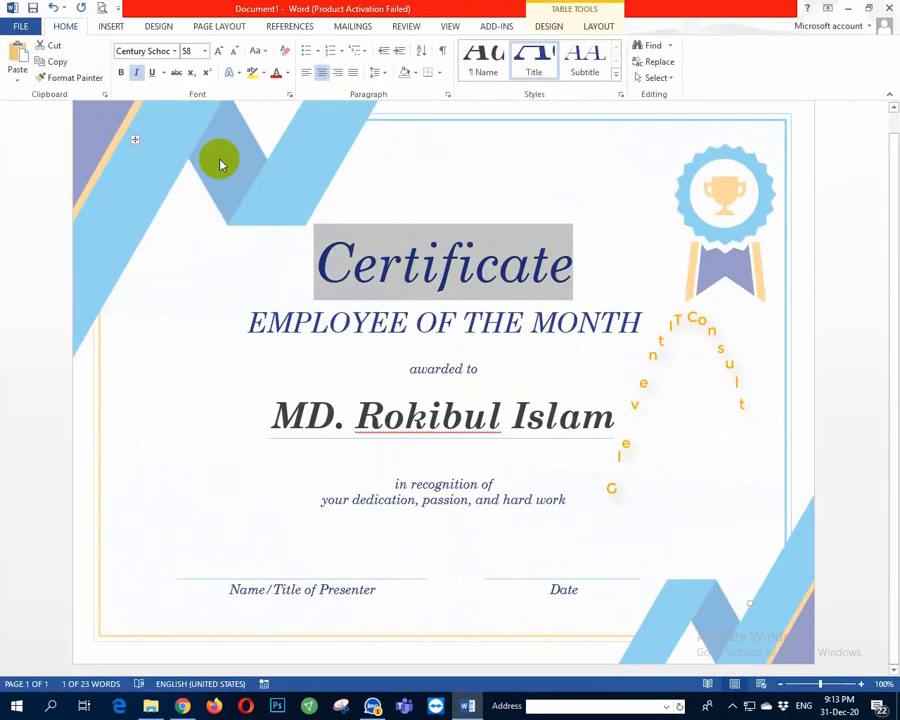
{"action": "left_click", "coordinate": [888, 8]}
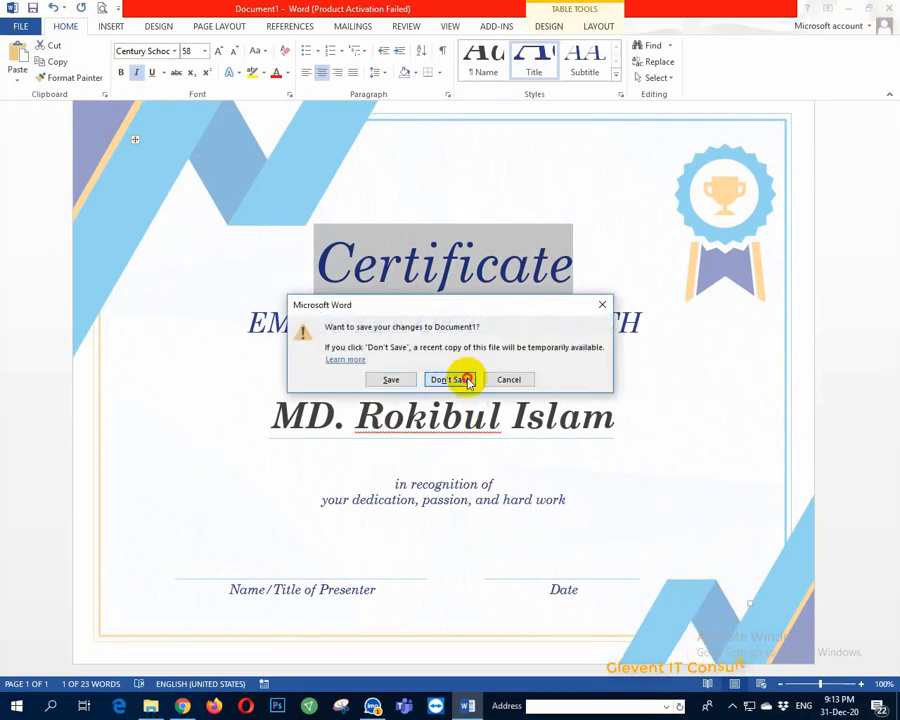
{"action": "left_click", "coordinate": [467, 381]}
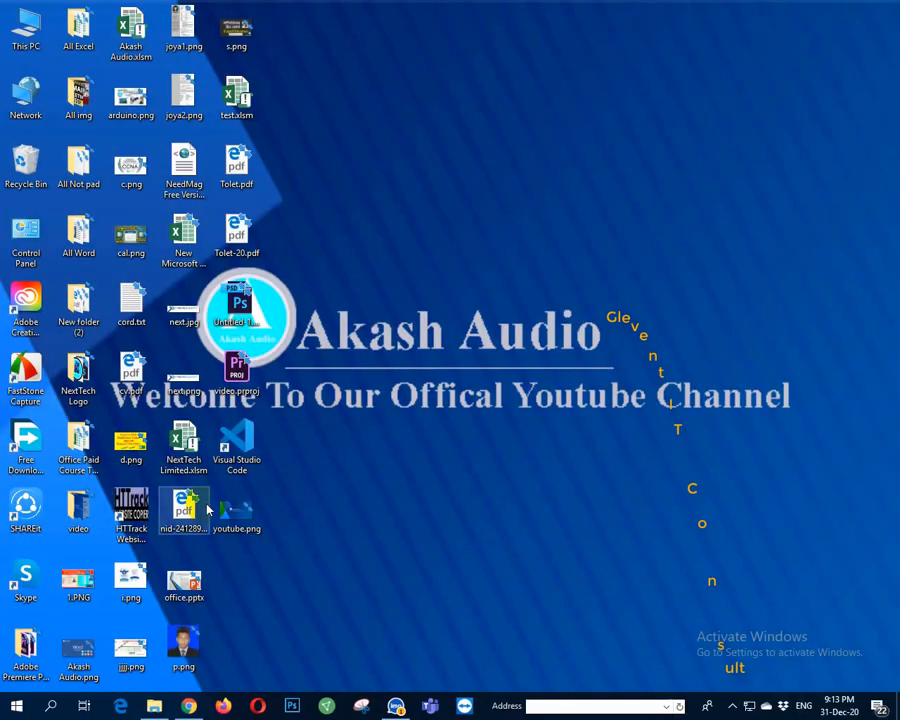
Step: Relaunch Word 2013 by searching 'w' from the Start menu
{"action": "key", "text": "super"}
{"action": "type", "text": "w"}
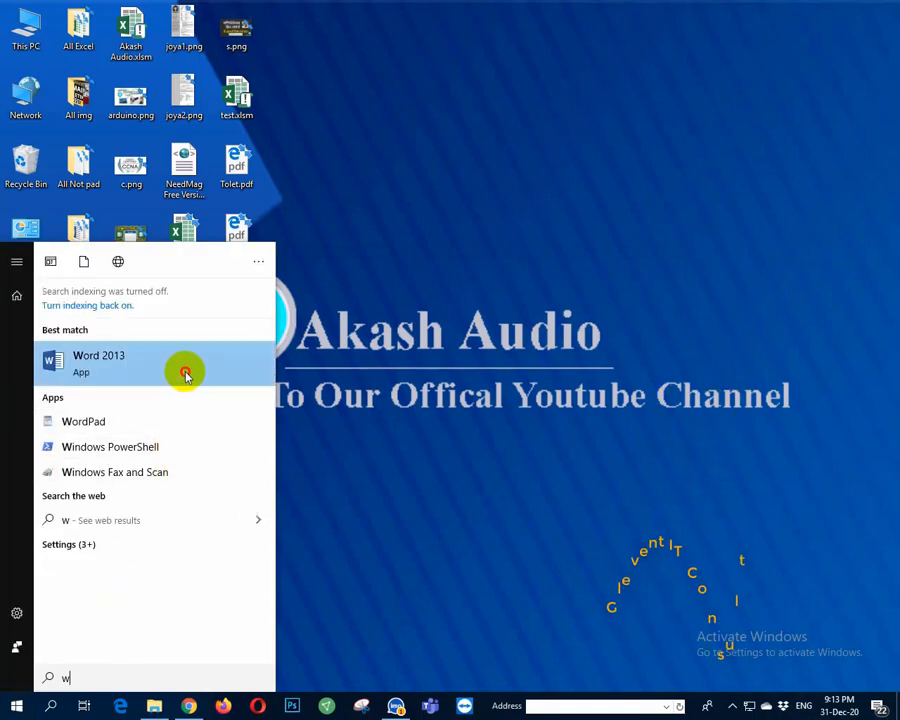
{"action": "left_click", "coordinate": [185, 375]}
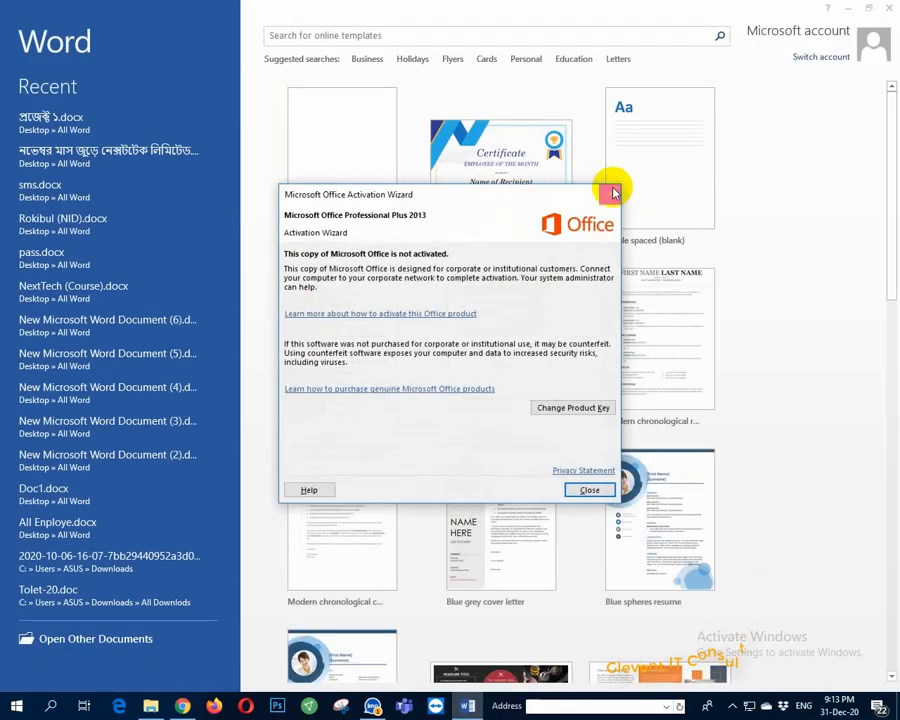
Step: Dismiss the activation notice and place the cursor in the online template search box
{"action": "left_click", "coordinate": [613, 192]}
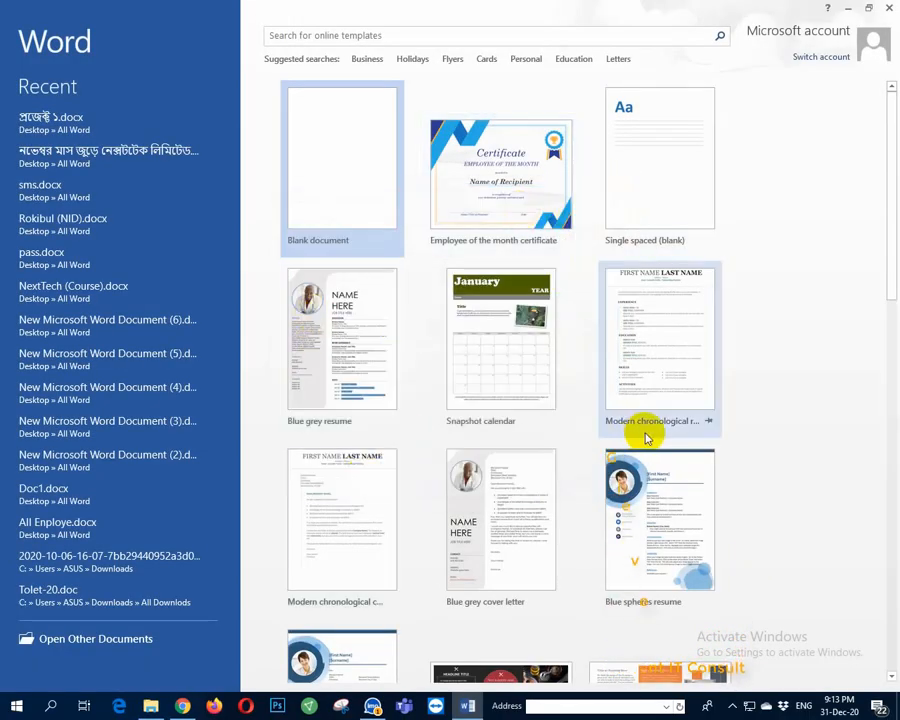
{"action": "scroll", "coordinate": [629, 327], "scroll_direction": "down", "scroll_amount": 5}
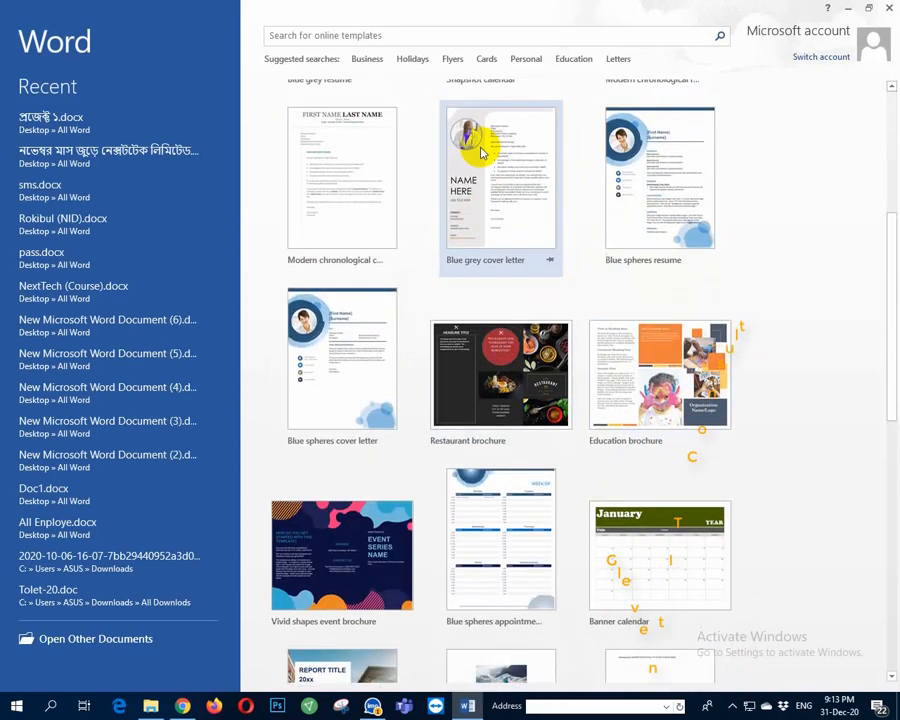
{"action": "scroll", "coordinate": [482, 152], "scroll_direction": "up", "scroll_amount": 5}
{"action": "left_click", "coordinate": [396, 38]}
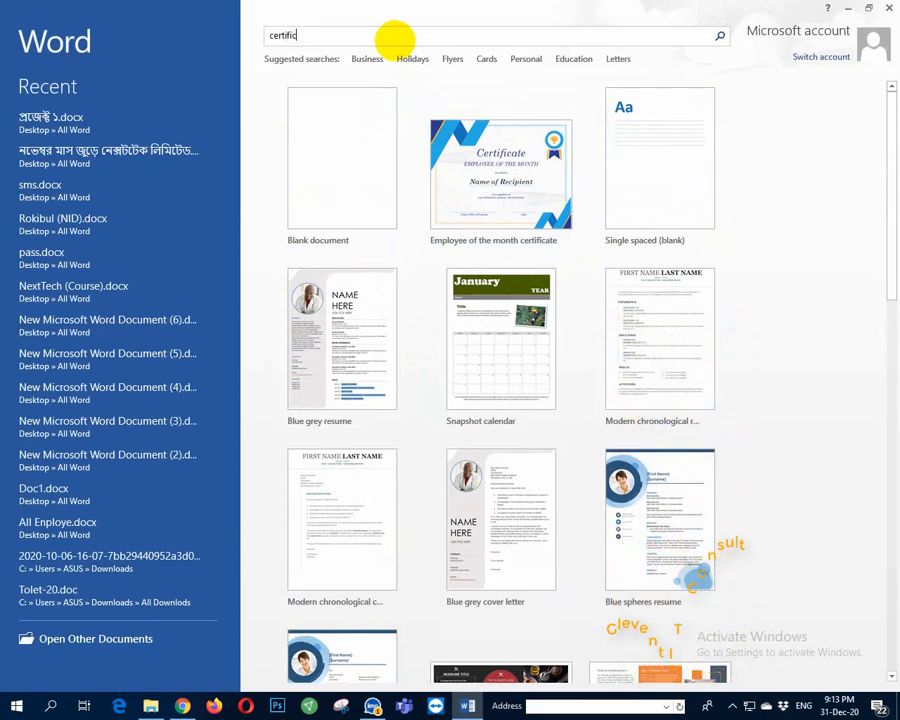
Step: Search templates for 'certificate' and create a document from Certificate of participation
{"action": "type", "text": "certificate"}
{"action": "key", "text": "Return"}
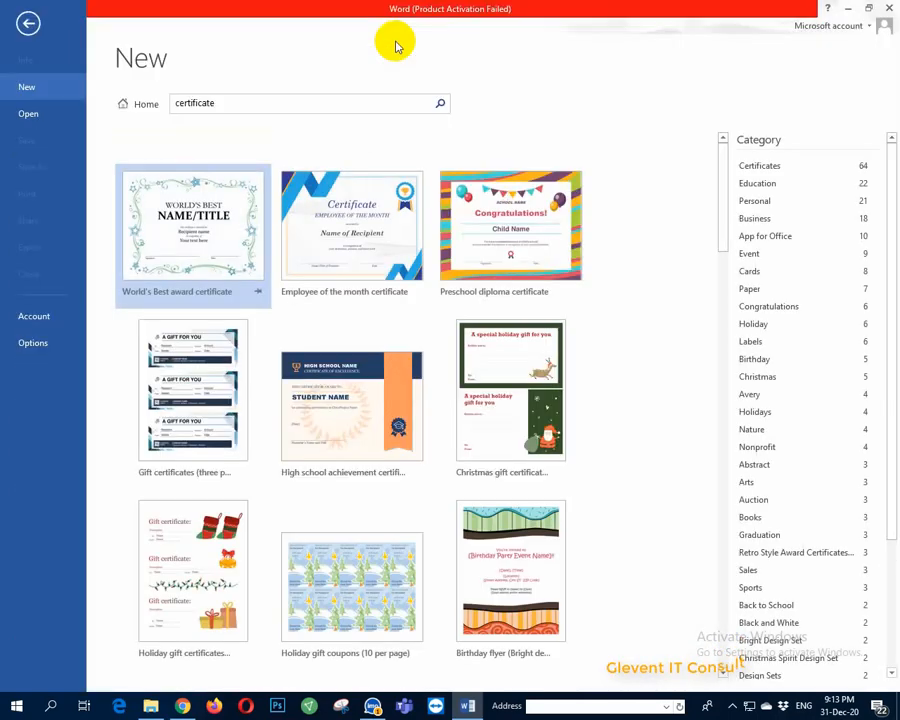
{"action": "scroll", "coordinate": [341, 287], "scroll_direction": "down", "scroll_amount": 3}
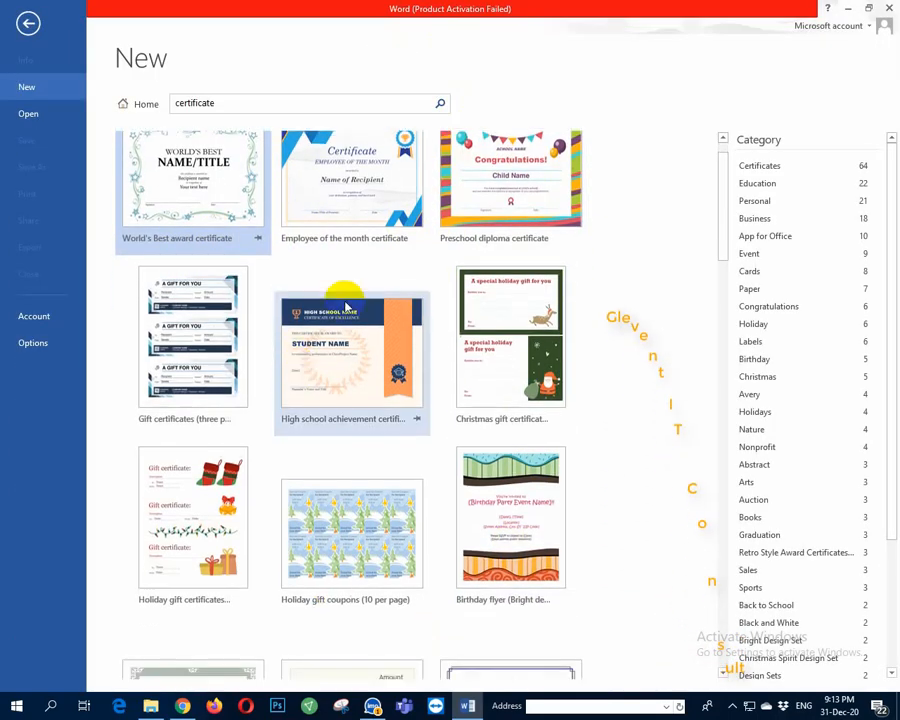
{"action": "scroll", "coordinate": [460, 528], "scroll_direction": "down", "scroll_amount": 3}
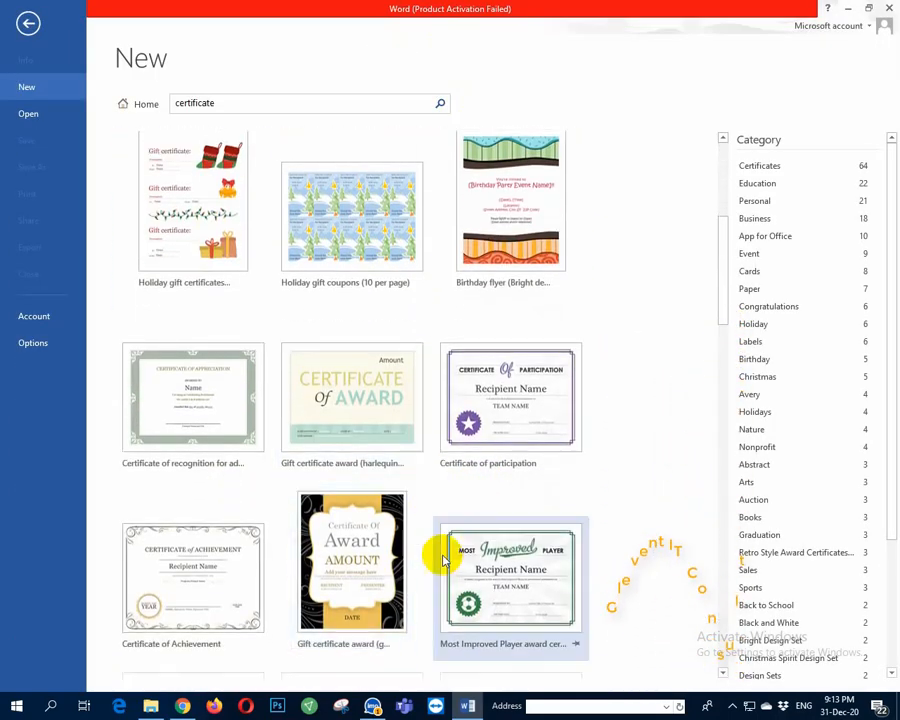
{"action": "scroll", "coordinate": [530, 500], "scroll_direction": "down", "scroll_amount": 1}
{"action": "left_click", "coordinate": [519, 333]}
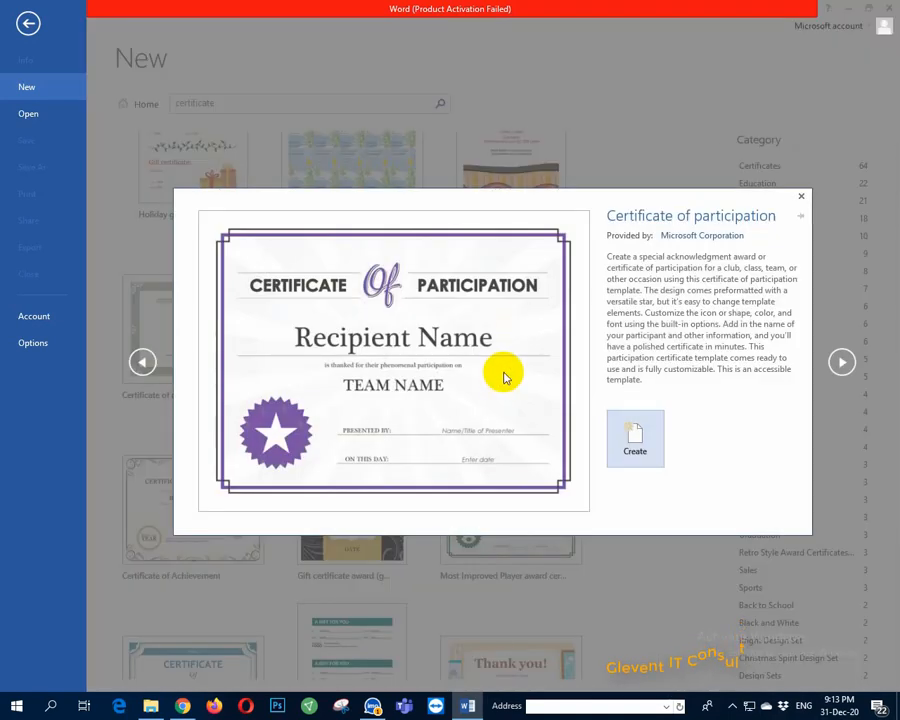
{"action": "left_click", "coordinate": [637, 446]}
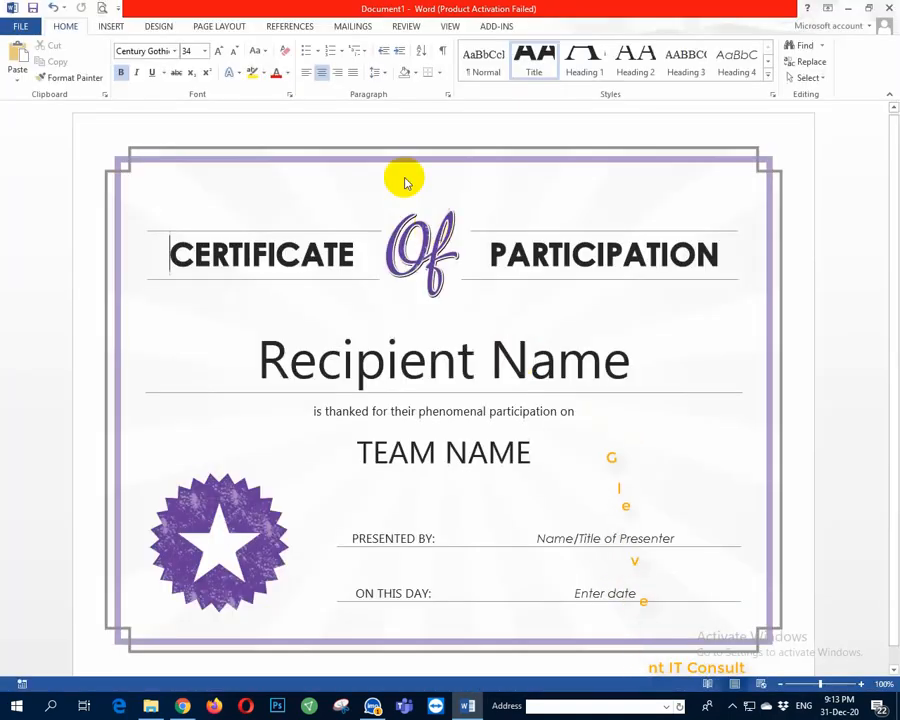
Step: Swap the badge's star picture for akash audio.png from Desktop\All img
{"action": "scroll", "coordinate": [600, 400], "scroll_direction": "down", "scroll_amount": 1}
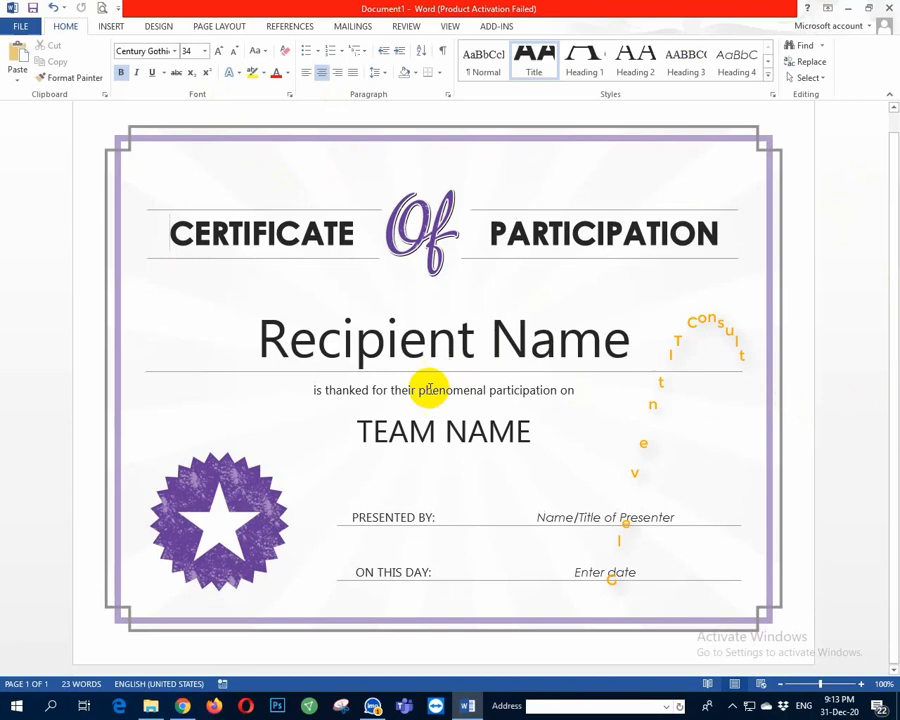
{"action": "left_click", "coordinate": [230, 530]}
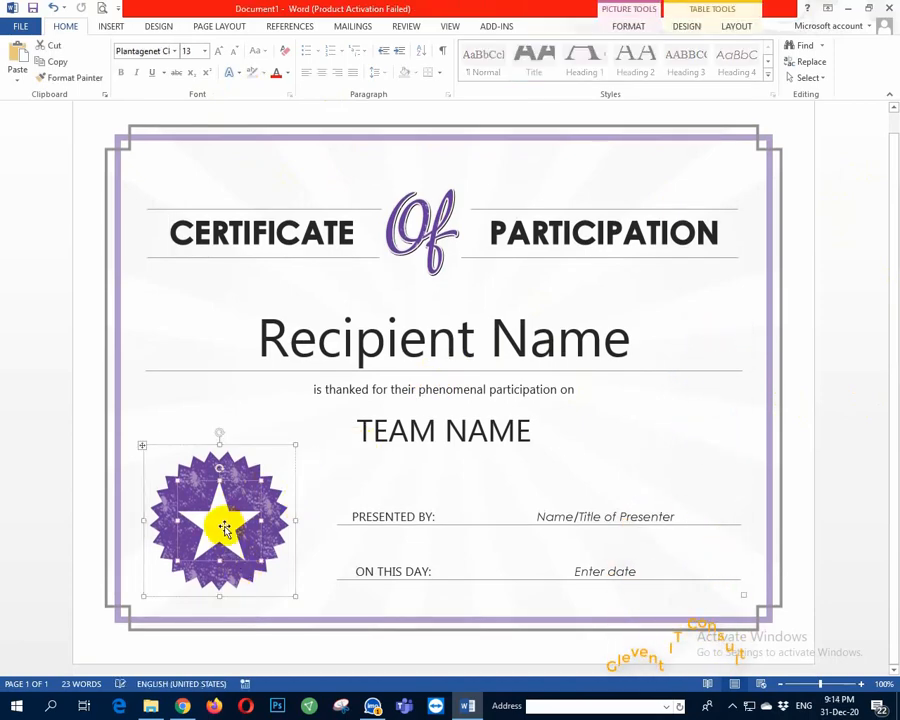
{"action": "left_click", "coordinate": [222, 522]}
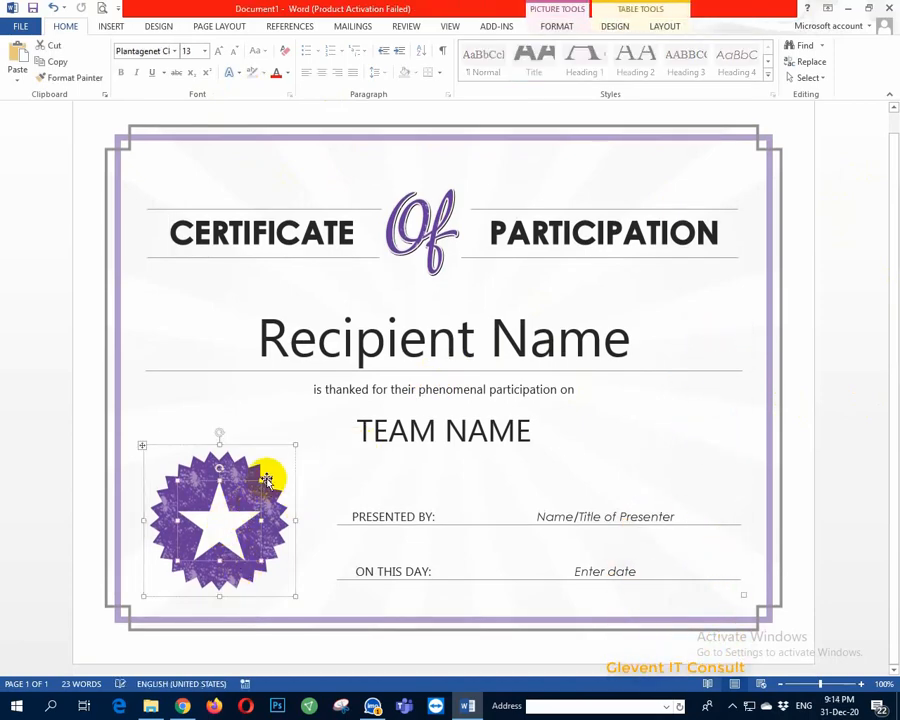
{"action": "right_click", "coordinate": [226, 516]}
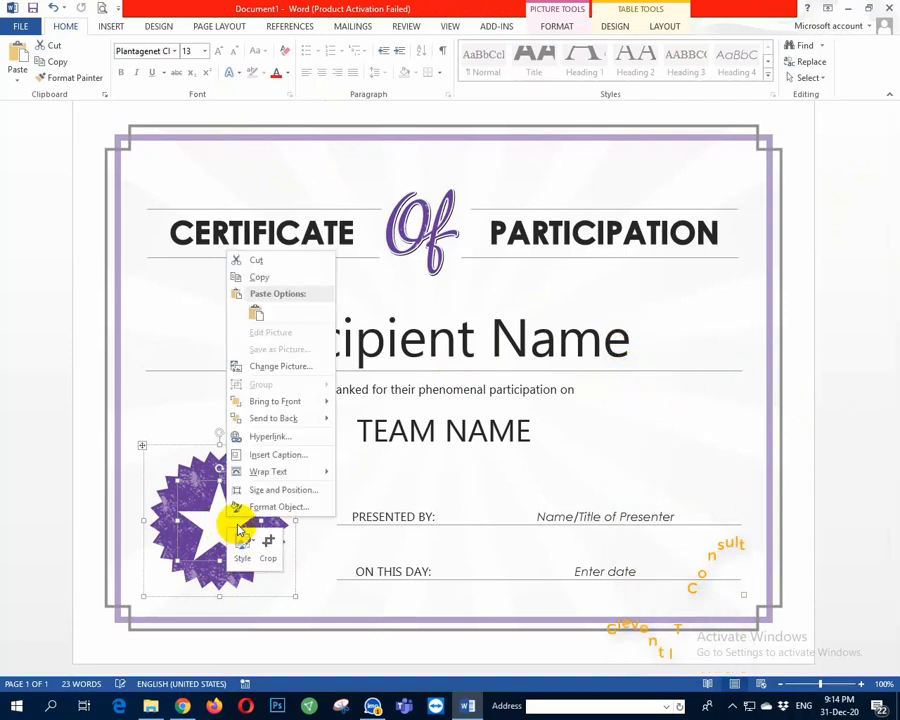
{"action": "left_click", "coordinate": [295, 370]}
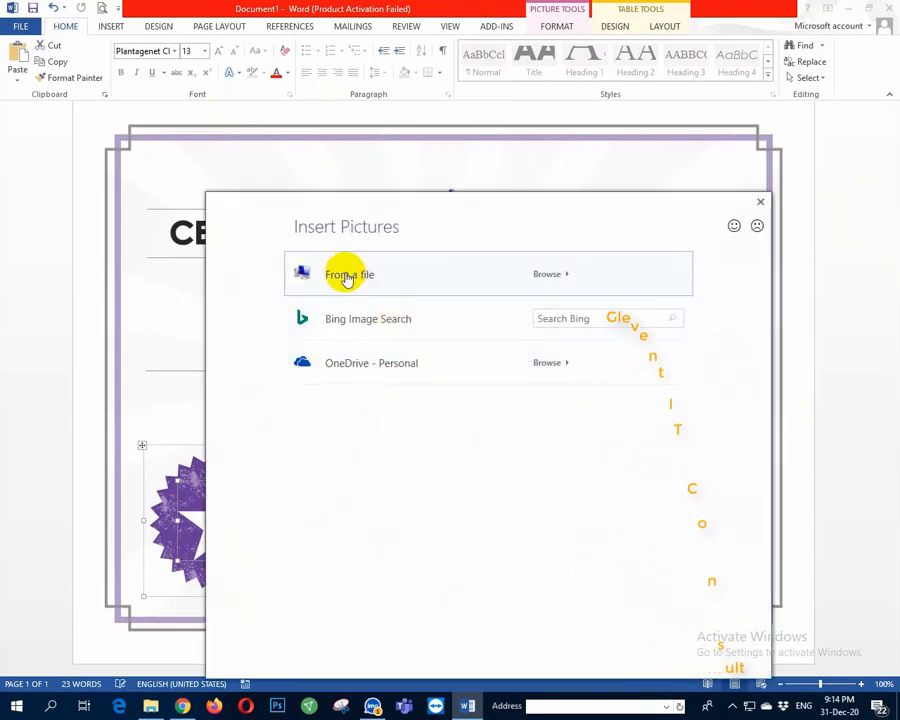
{"action": "left_click", "coordinate": [350, 278]}
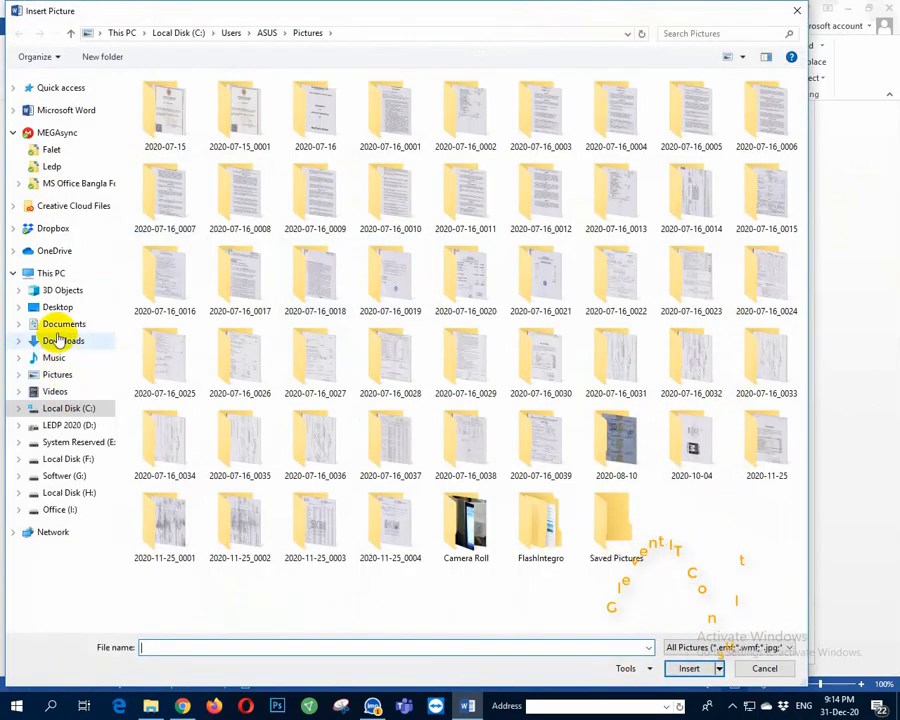
{"action": "left_click", "coordinate": [60, 309]}
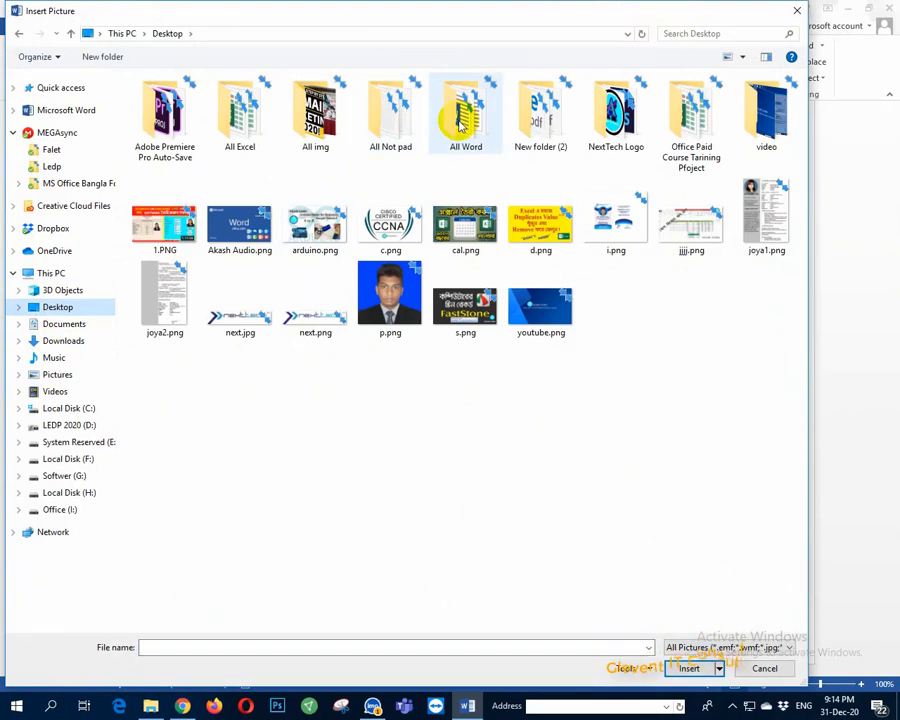
{"action": "double_click", "coordinate": [352, 128]}
{"action": "left_click", "coordinate": [520, 300]}
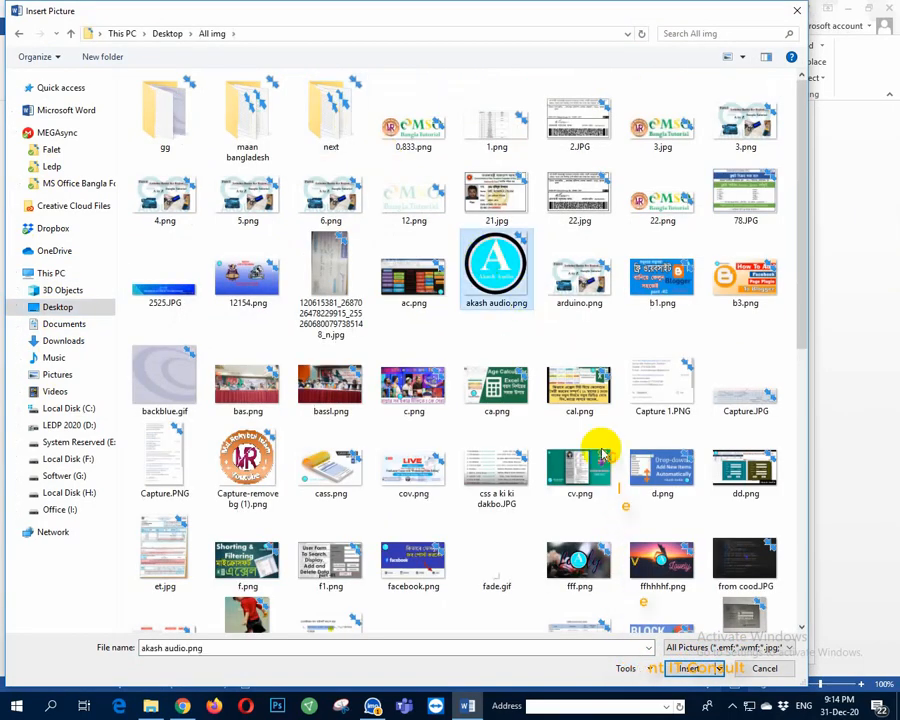
{"action": "left_click", "coordinate": [686, 669]}
{"action": "left_click", "coordinate": [232, 418]}
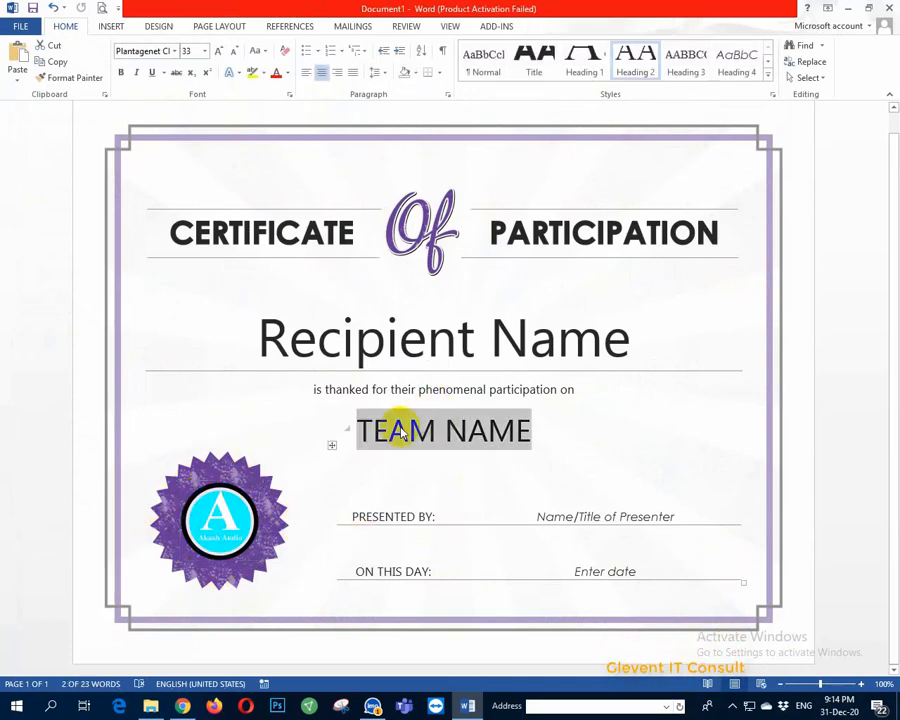
Step: Type the recipient's full name over the Recipient Name placeholder, correcting a typo, then select TEAM NAME
{"action": "left_click", "coordinate": [298, 341]}
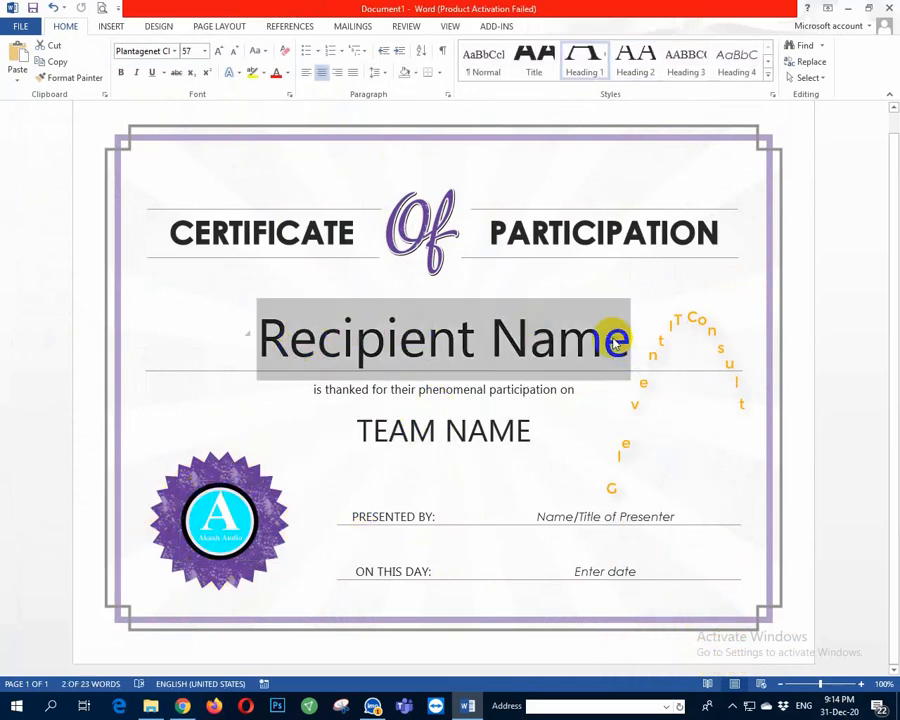
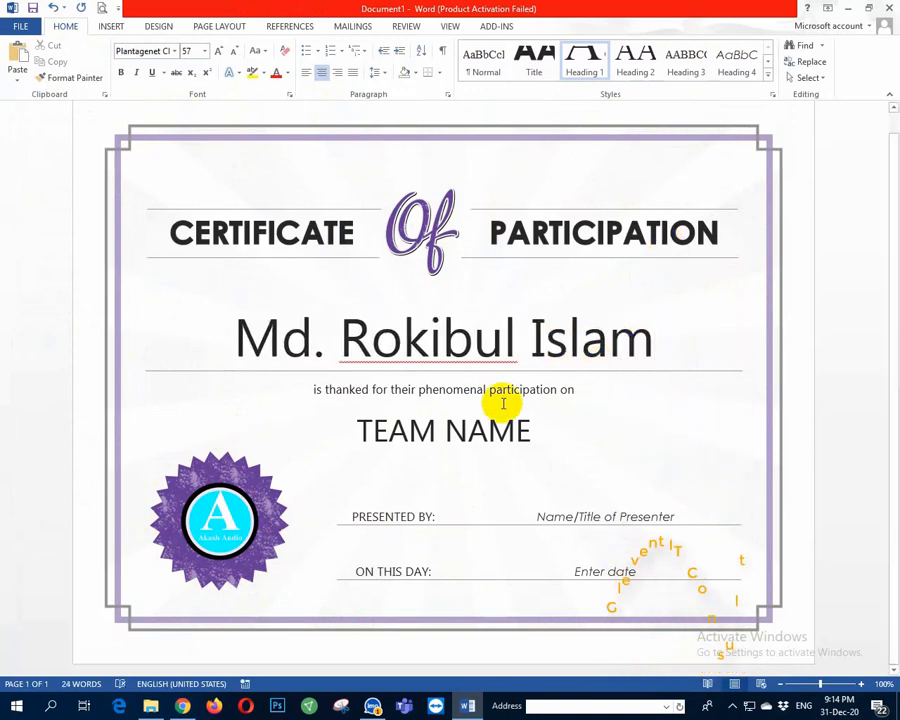
{"action": "triple_click", "coordinate": [485, 426]}
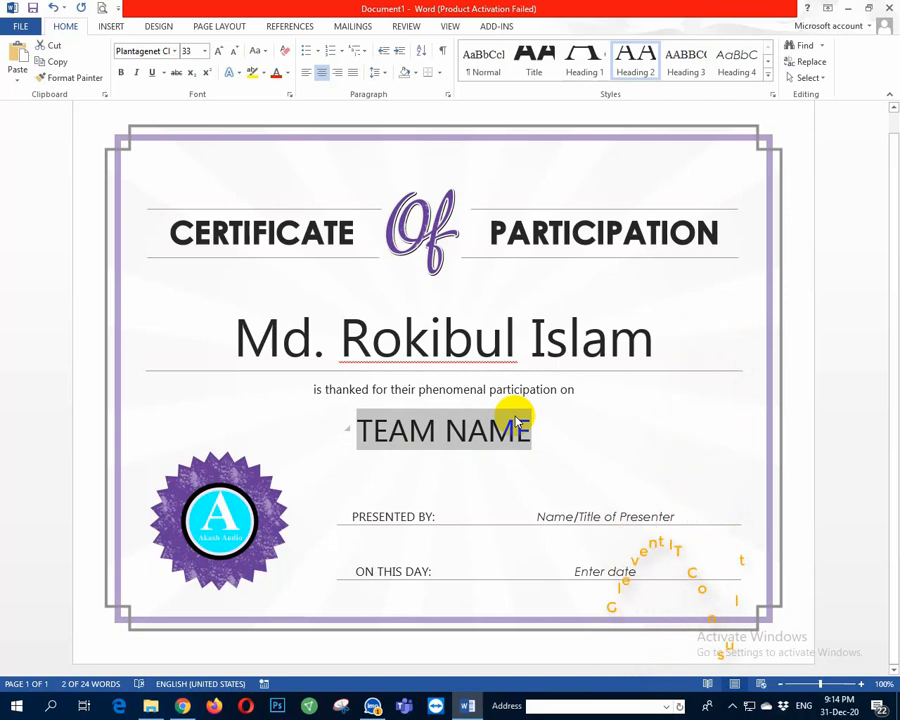
Step: Enter AKASH AUDIO as the team name and shrink the recipient's name to 52 pt
{"action": "type", "text": "AK"}
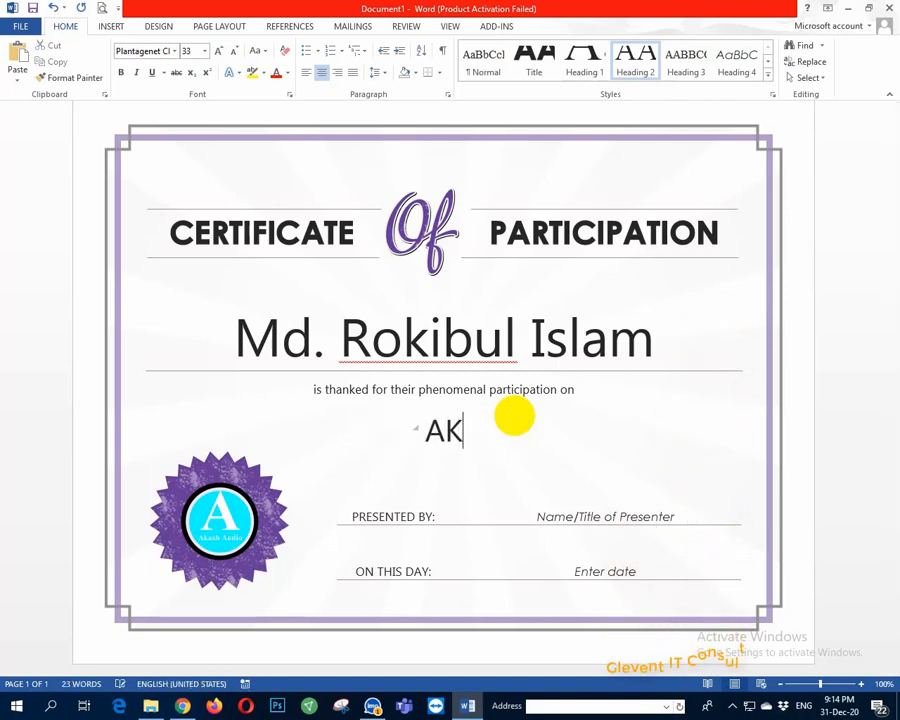
{"action": "type", "text": "ASH A"}
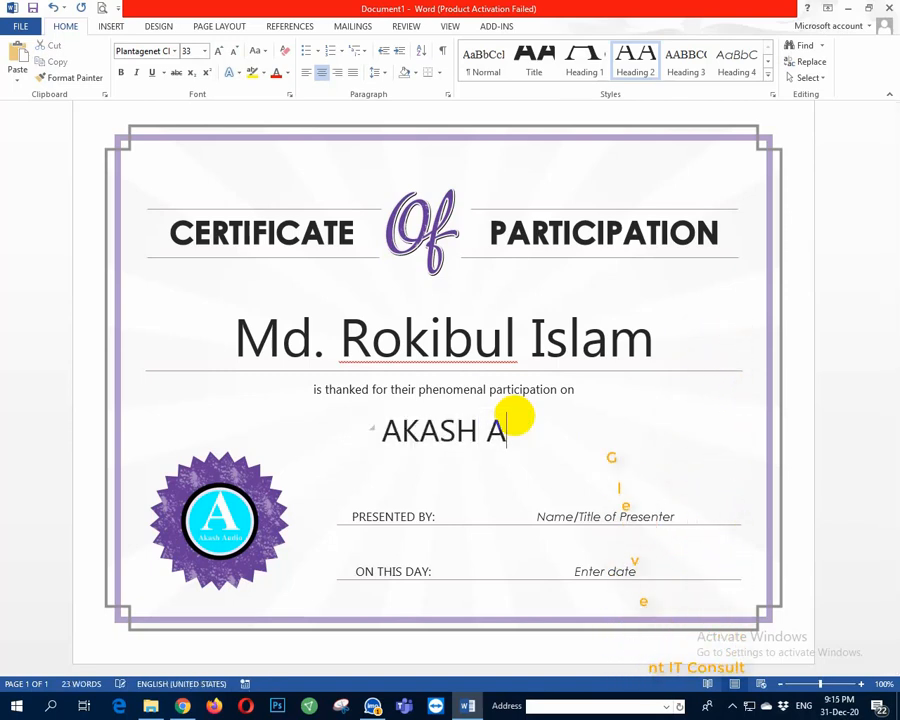
{"action": "type", "text": "UDIO"}
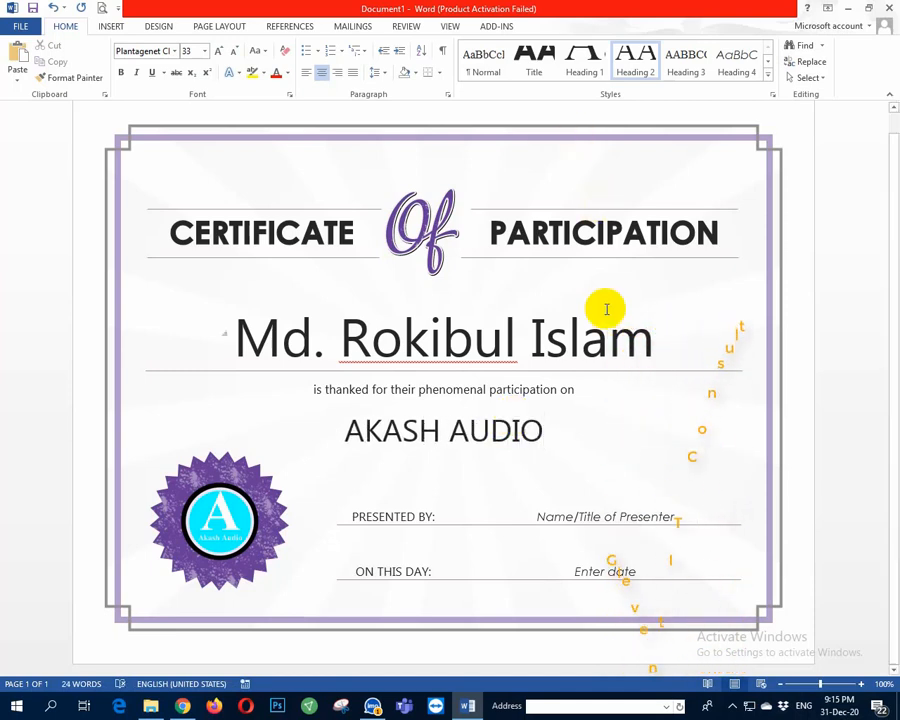
{"action": "left_click", "coordinate": [656, 340]}
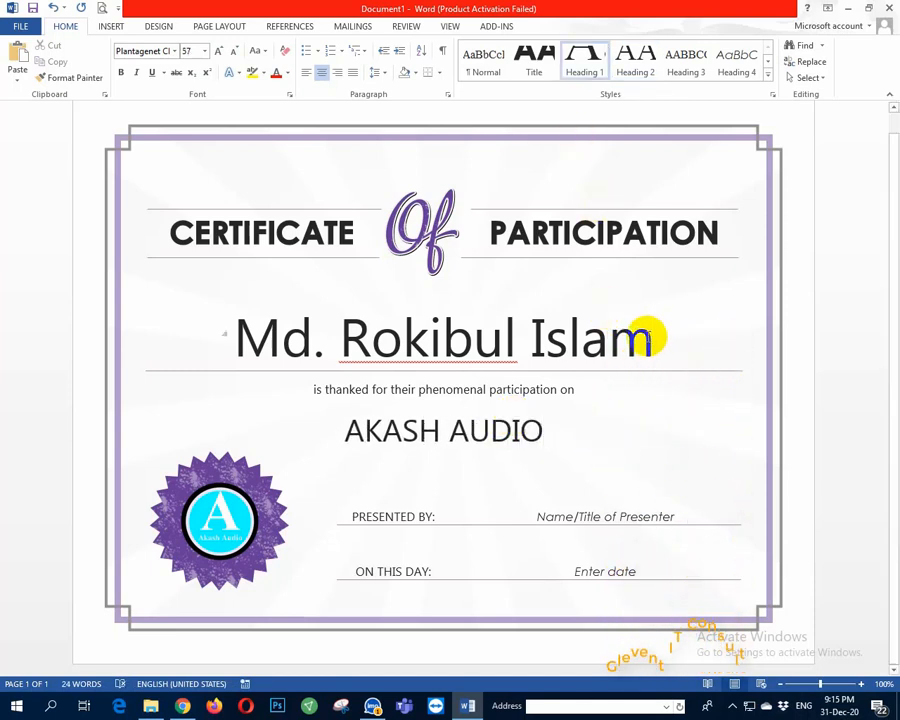
{"action": "left_click_drag", "start_coordinate": [648, 337], "coordinate": [237, 337]}
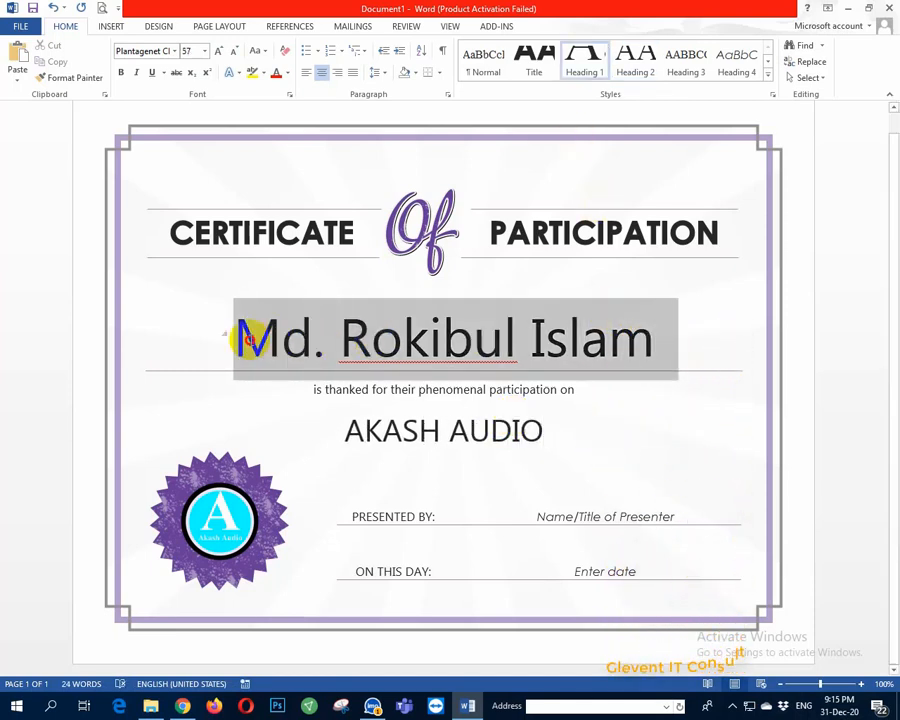
{"action": "left_click", "coordinate": [229, 52]}
{"action": "left_click", "coordinate": [229, 52]}
{"action": "left_click", "coordinate": [229, 52]}
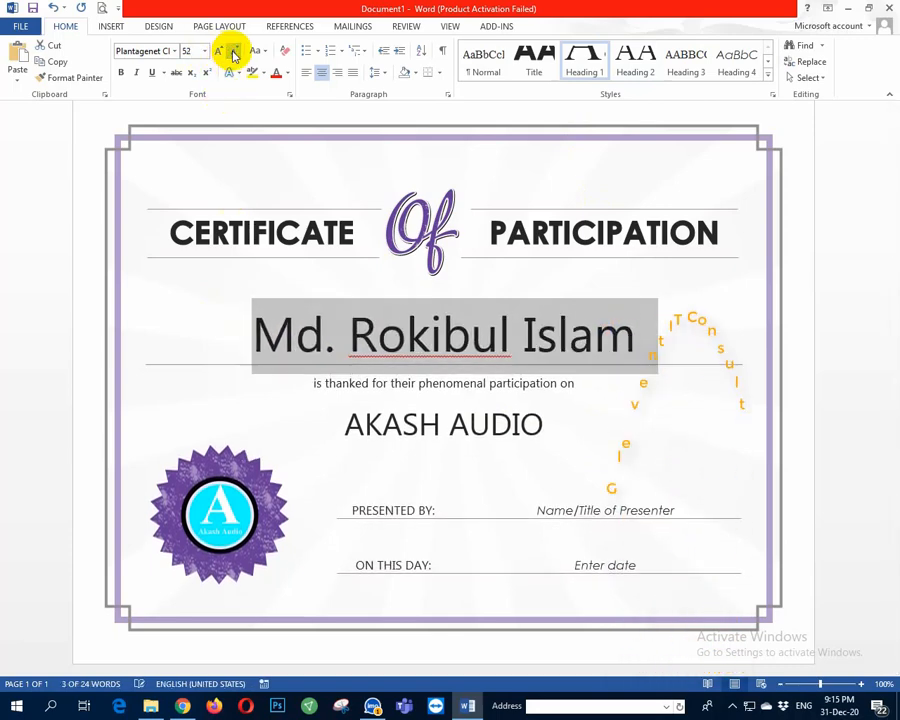
{"action": "left_click", "coordinate": [229, 52]}
{"action": "triple_click", "coordinate": [432, 488]}
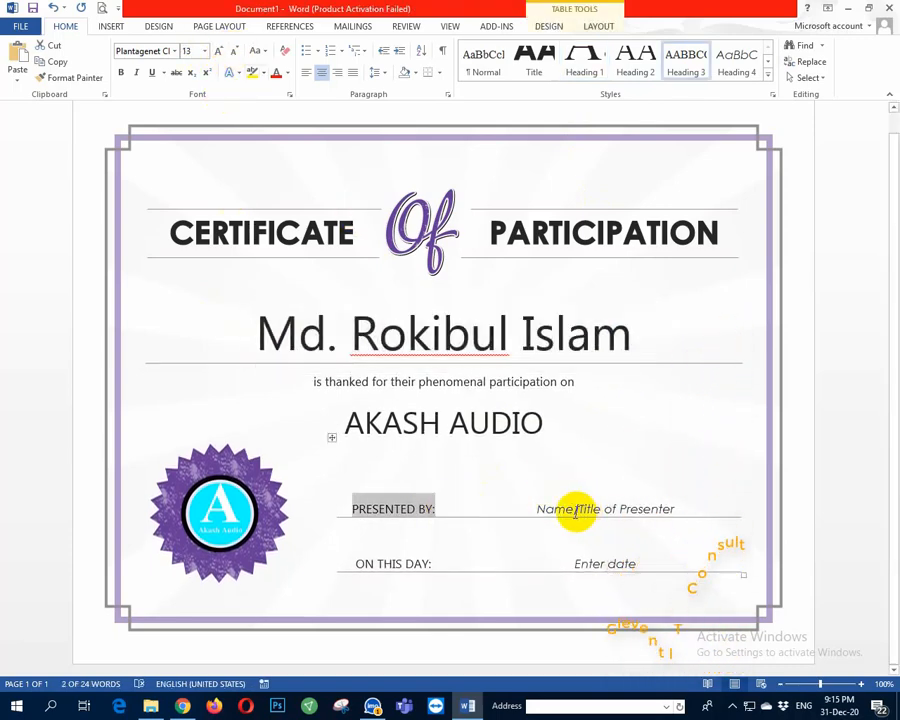
Step: Replace the Name/Title of Presenter placeholder with Akash Audio and show the print preview
{"action": "left_click_drag", "start_coordinate": [538, 508], "coordinate": [650, 510]}
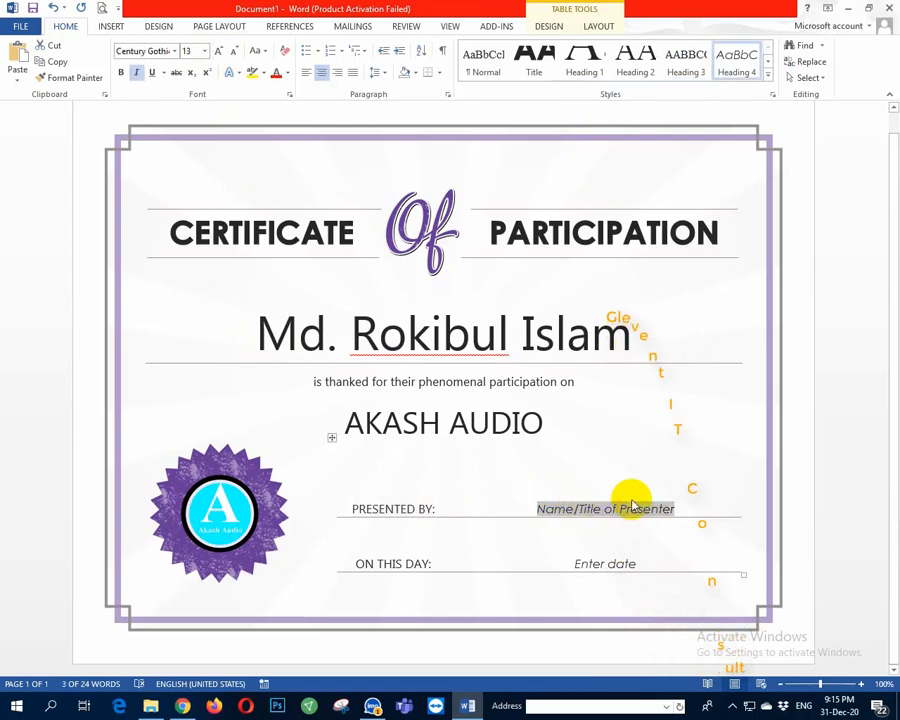
{"action": "key", "text": "Delete"}
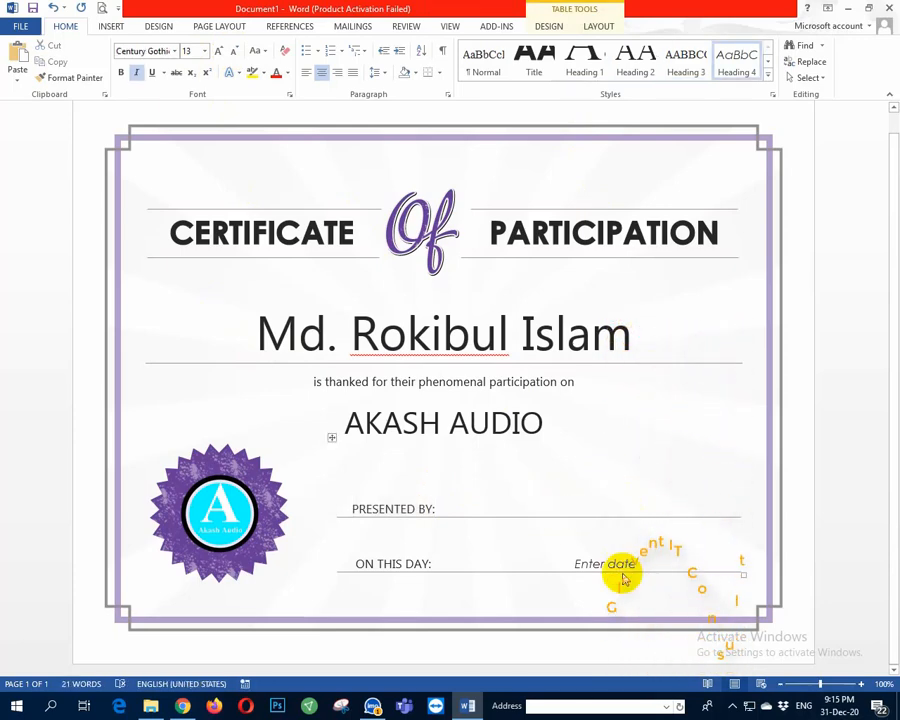
{"action": "left_click", "coordinate": [655, 566]}
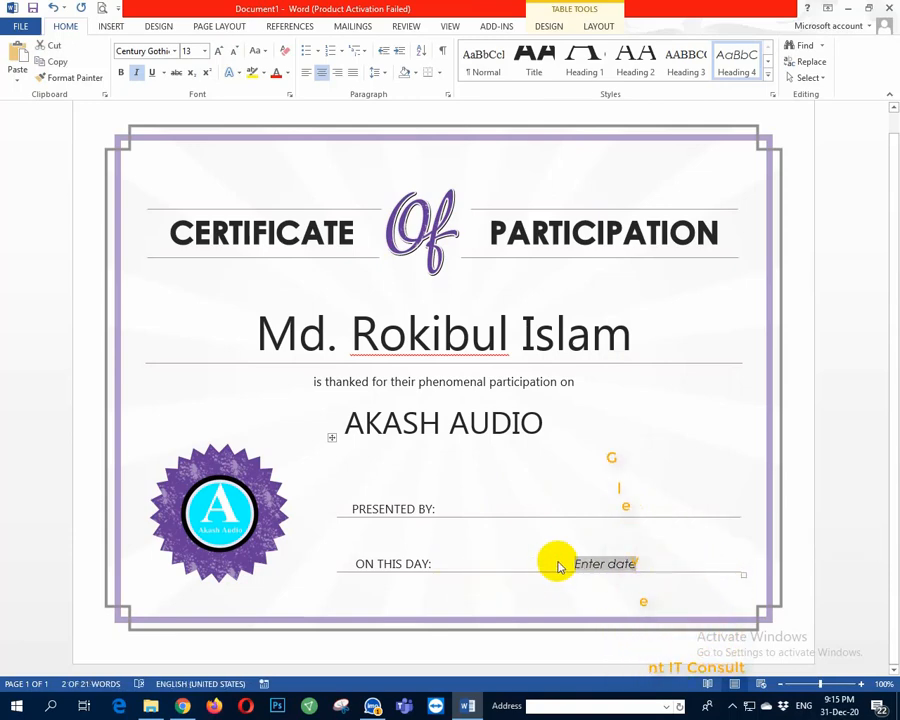
{"action": "mouse_move", "coordinate": [665, 560]}
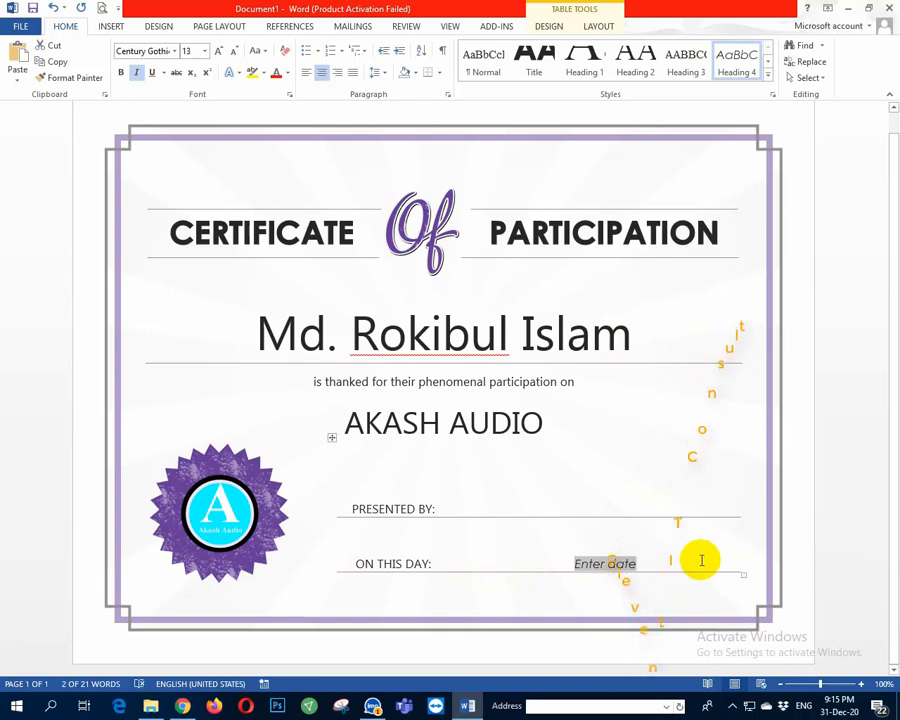
{"action": "left_click", "coordinate": [598, 504]}
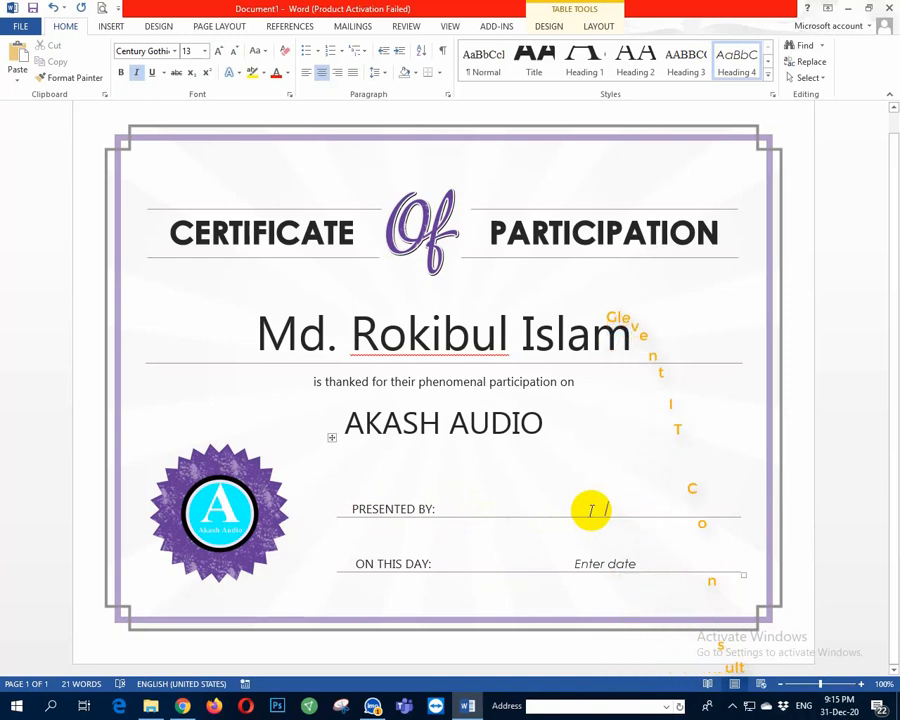
{"action": "type", "text": "Ak"}
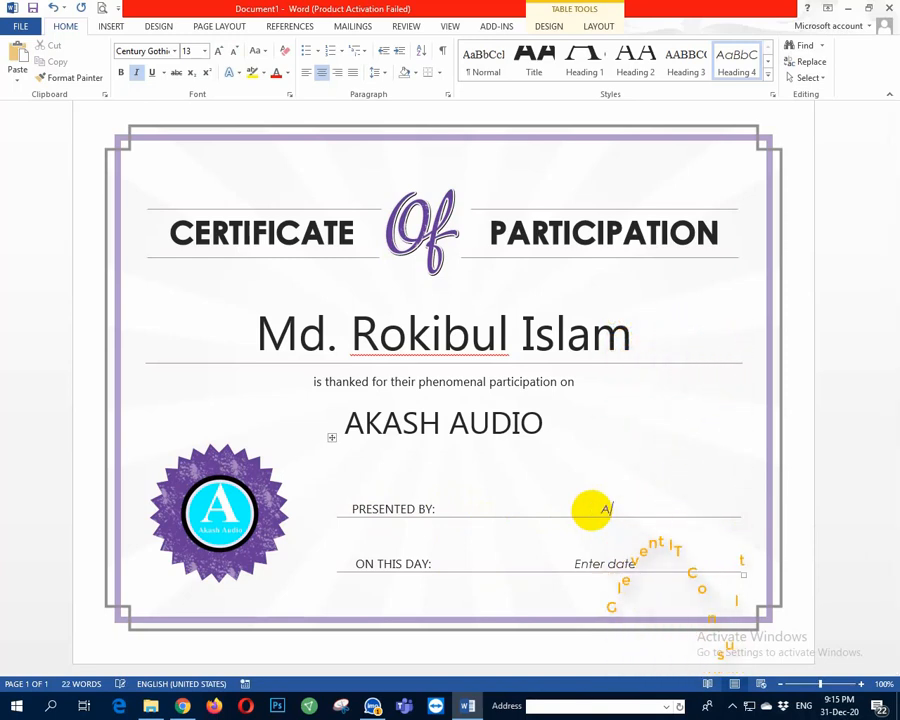
{"action": "type", "text": "as"}
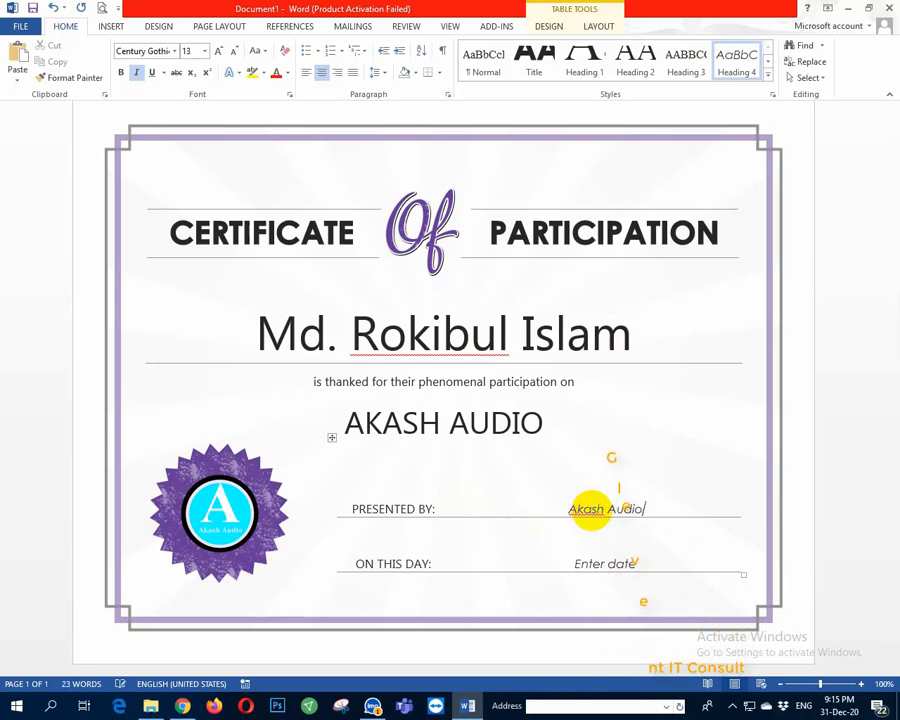
{"action": "type", "text": "h Audio"}
{"action": "left_click", "coordinate": [554, 562]}
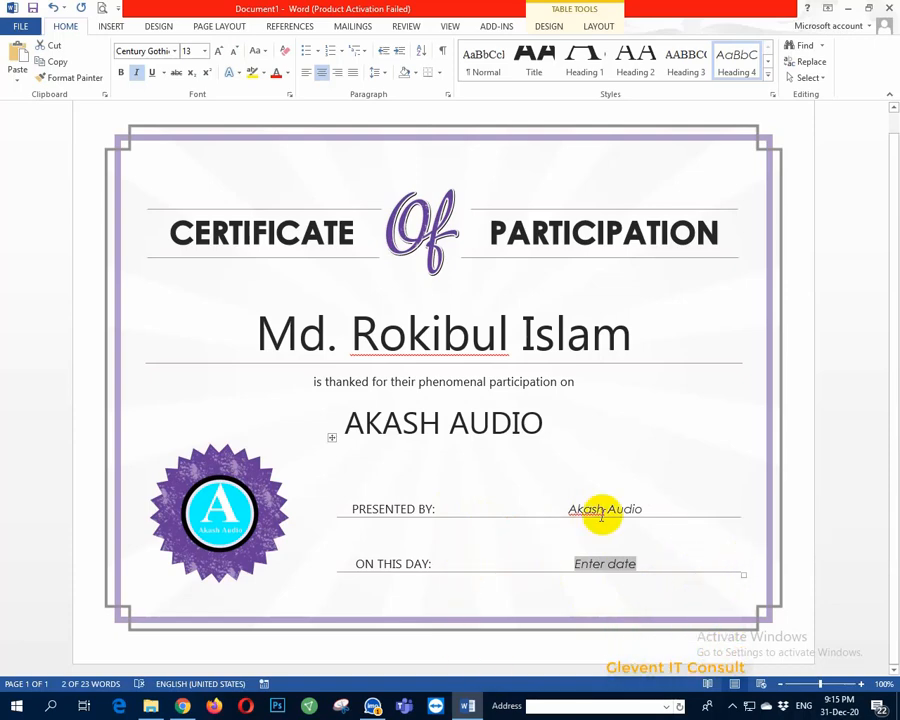
{"action": "key", "text": "ctrl+p"}
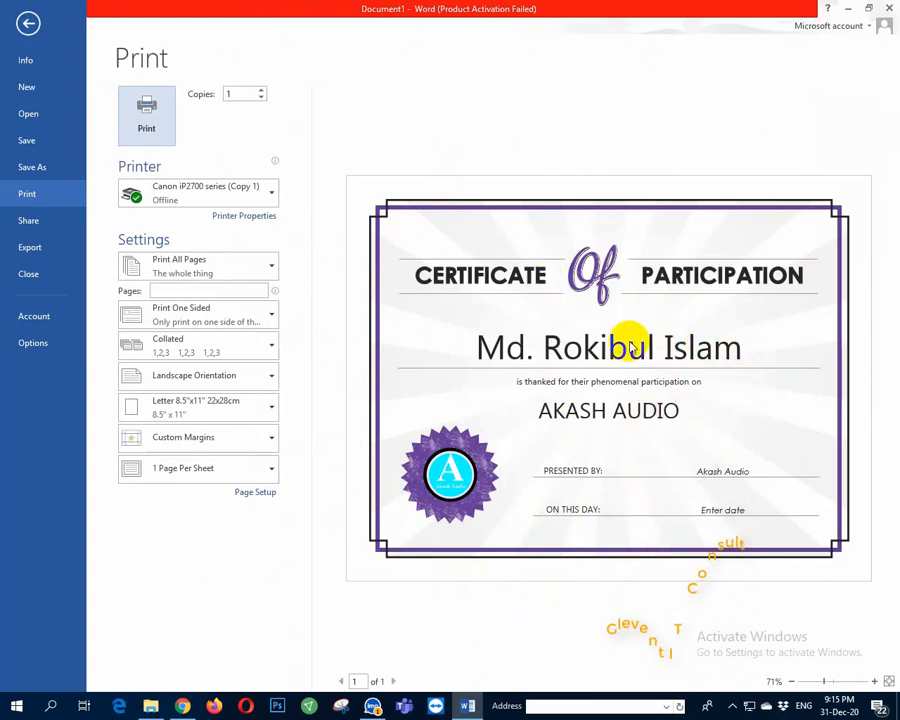
Step: Leave the print preview and scroll back to the top of the certificate
{"action": "left_click", "coordinate": [27, 23]}
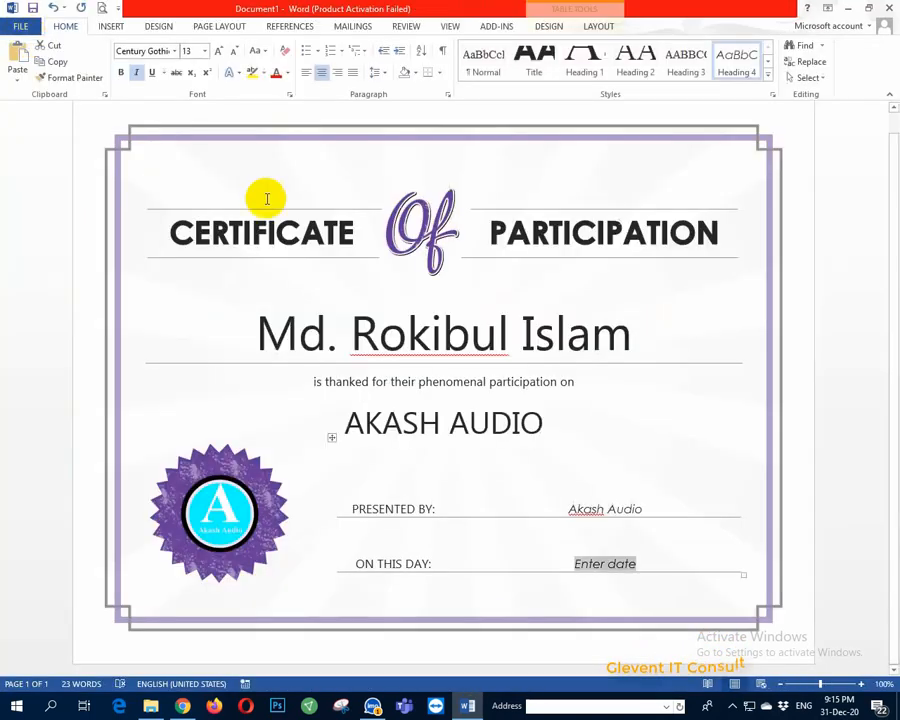
{"action": "left_click", "coordinate": [784, 450]}
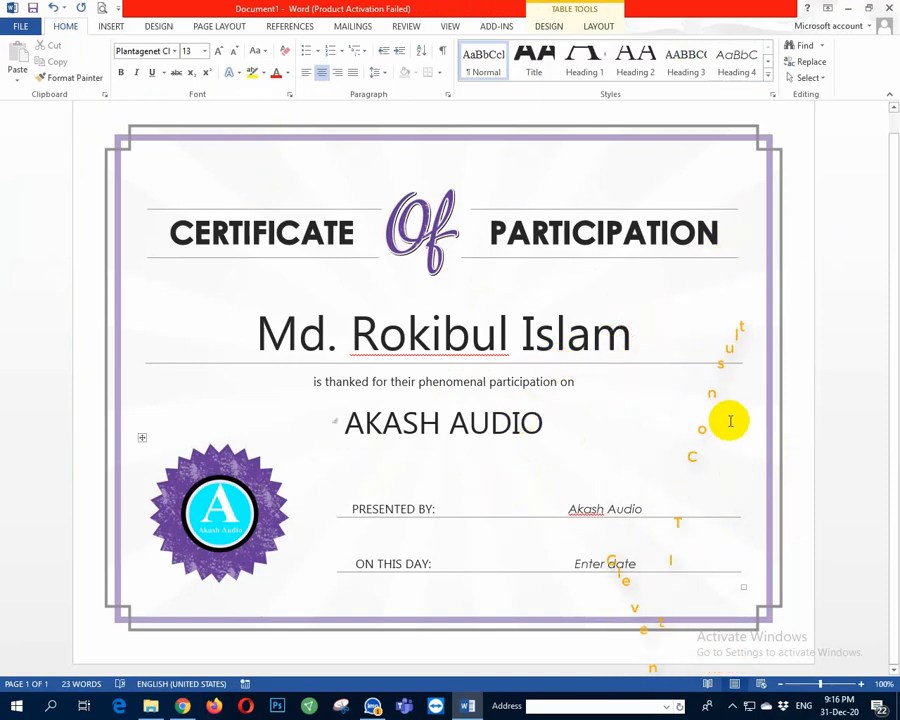
{"action": "scroll", "coordinate": [730, 421], "scroll_direction": "up", "scroll_amount": 1}
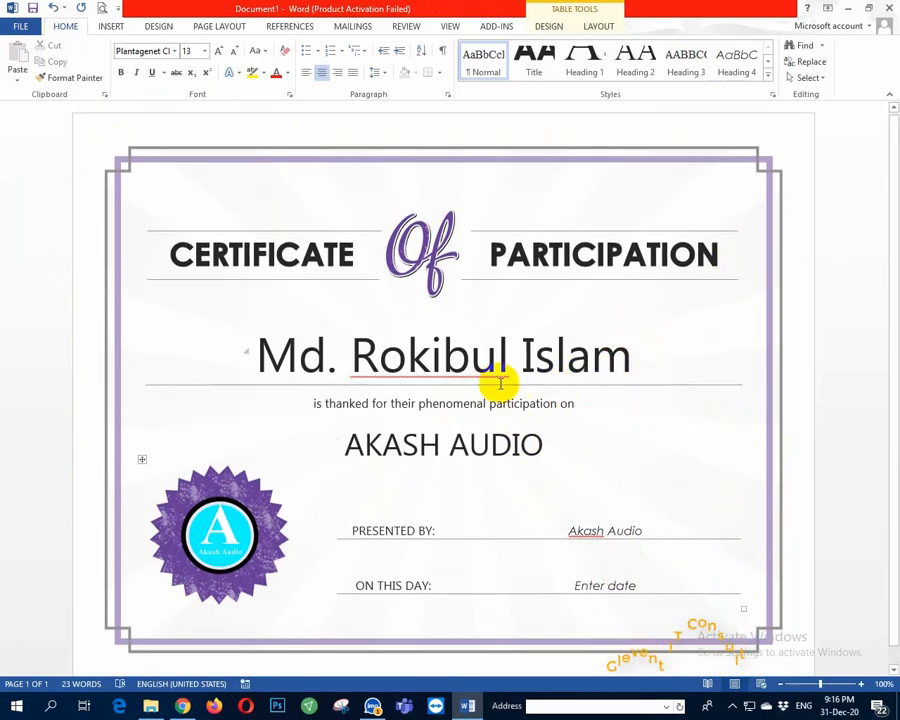